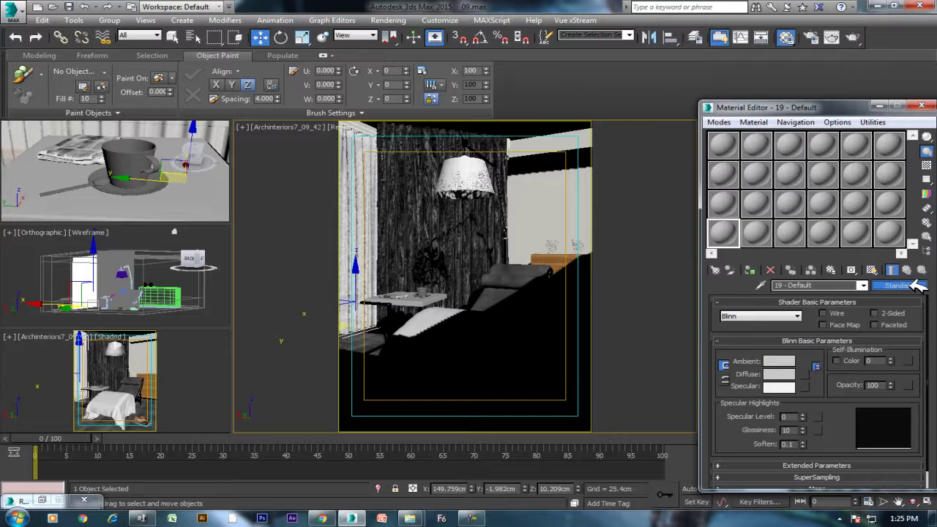
Assign V-Ray Adv 3.20.02 as the production renderer in the render setup.
click(915, 286)
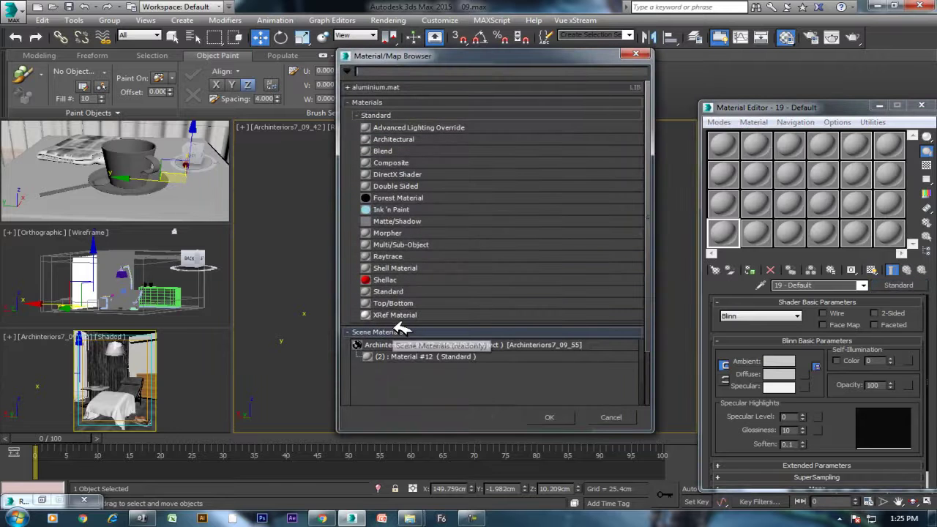
click(611, 418)
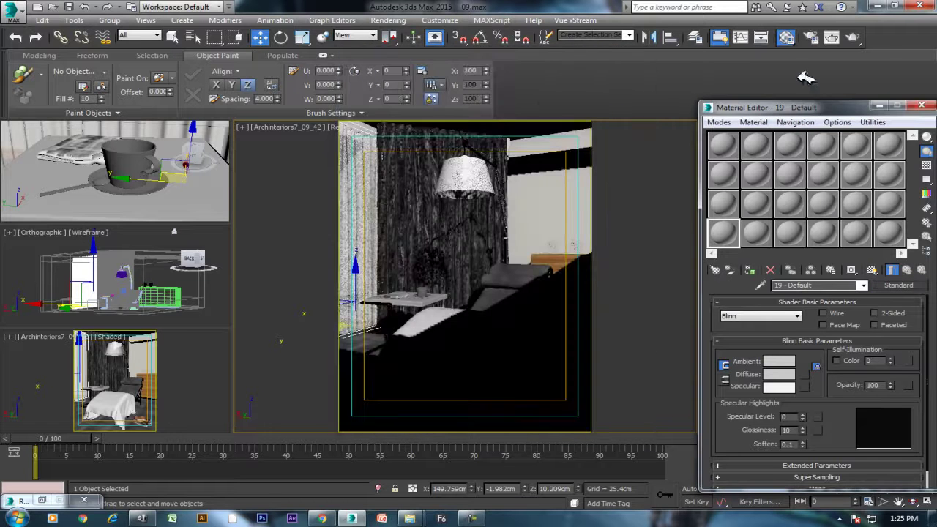
click(810, 37)
right_click(329, 154)
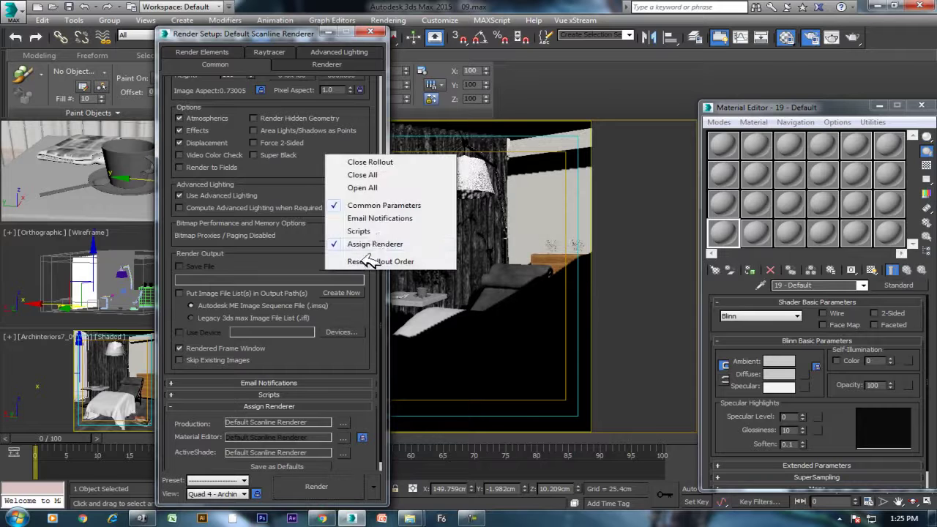
click(373, 244)
click(343, 411)
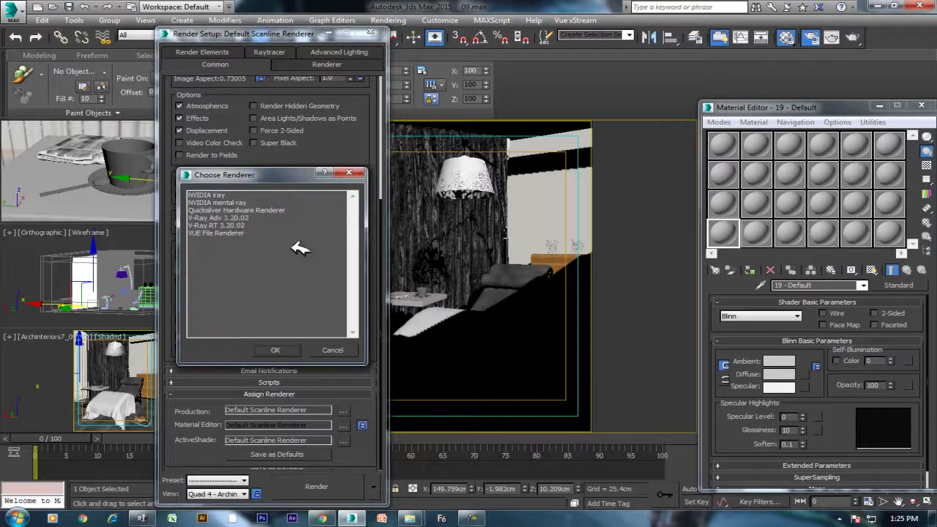
double_click(220, 219)
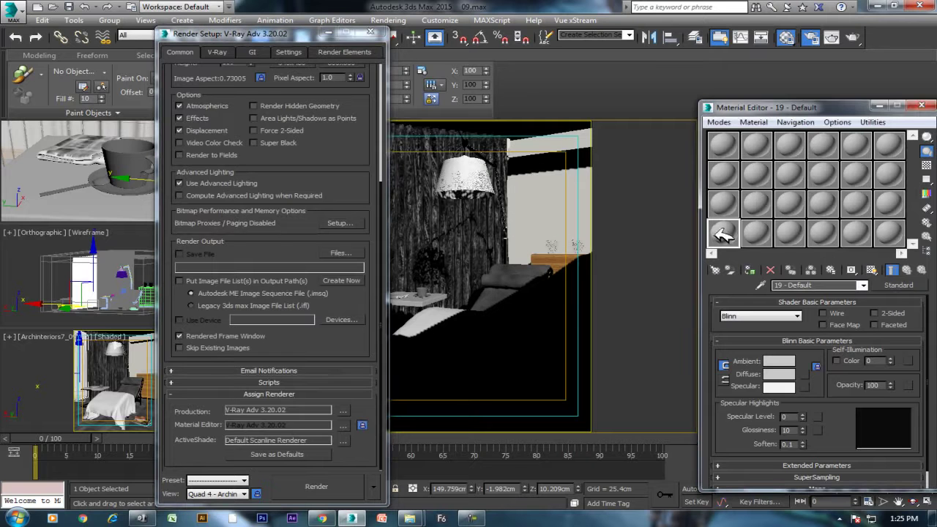
Change the 19 - Default material's type to VRayMtl and close the render setup.
click(895, 285)
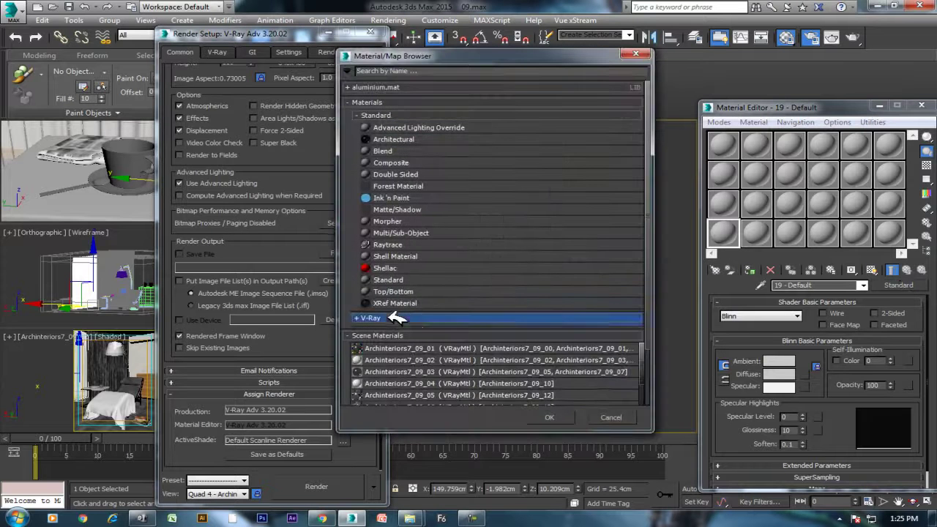
click(429, 315)
scroll(431, 351, down, 2)
double_click(400, 338)
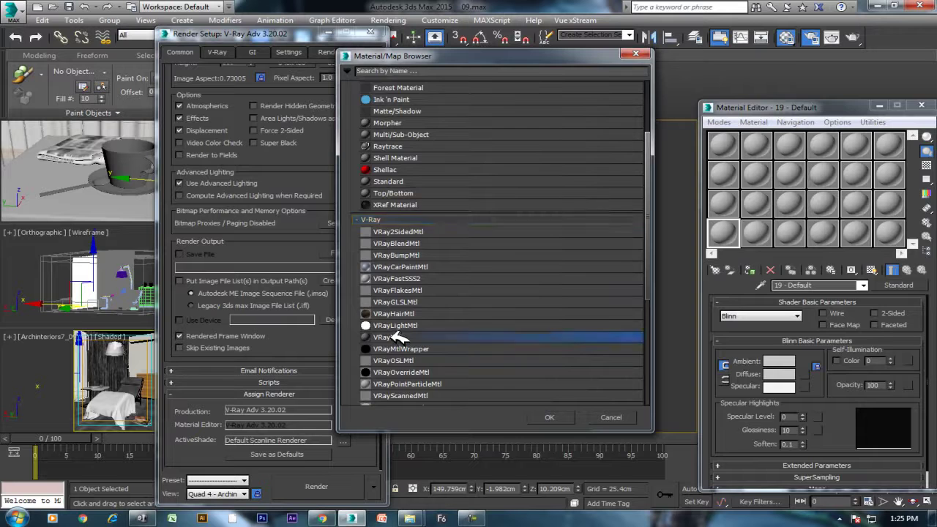
click(372, 35)
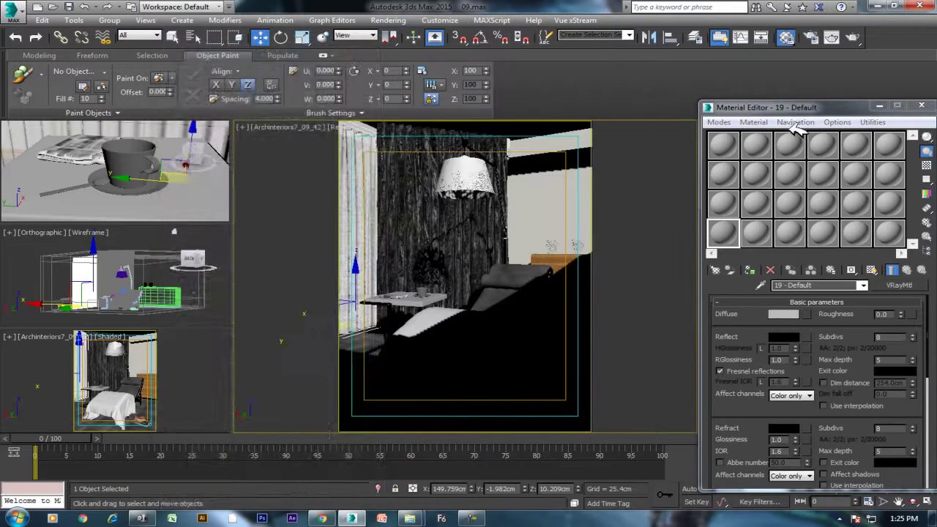
Set the VRayMtl's diffuse color to pure white (255, 255, 255).
drag(742, 102, 629, 70)
click(681, 283)
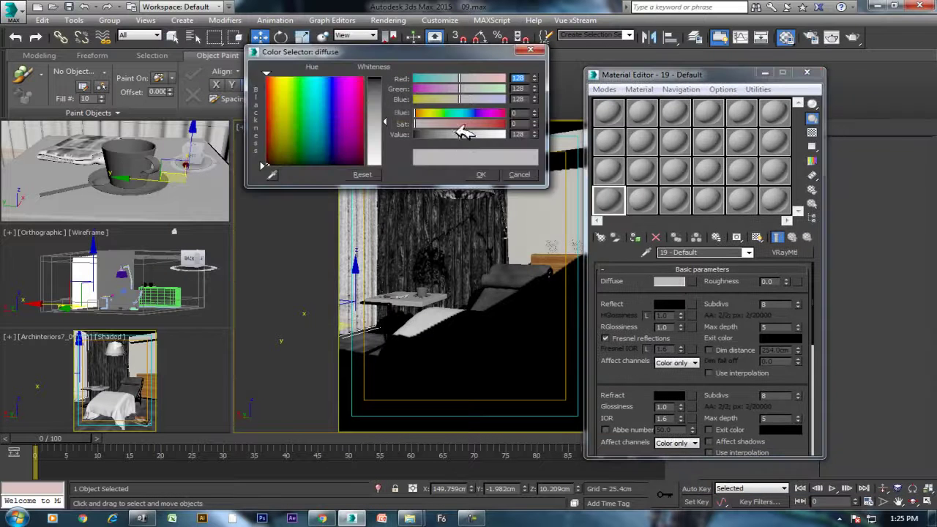
click(387, 120)
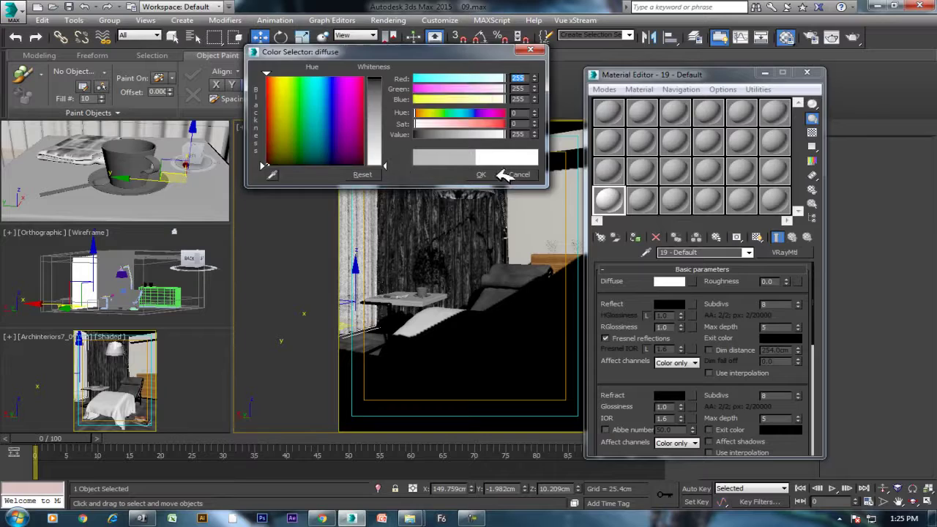
click(669, 303)
click(484, 176)
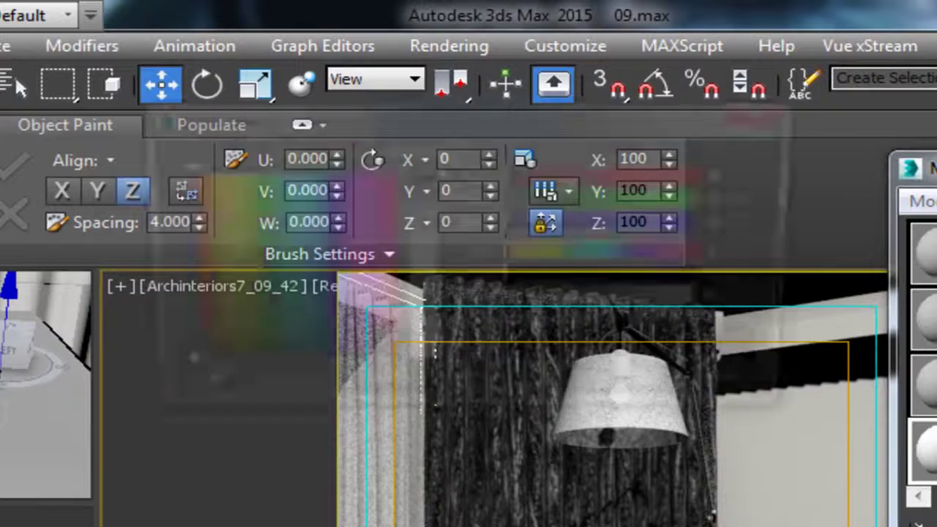
Set the material's refraction color to gray with red, green and blue at 164.
click(669, 395)
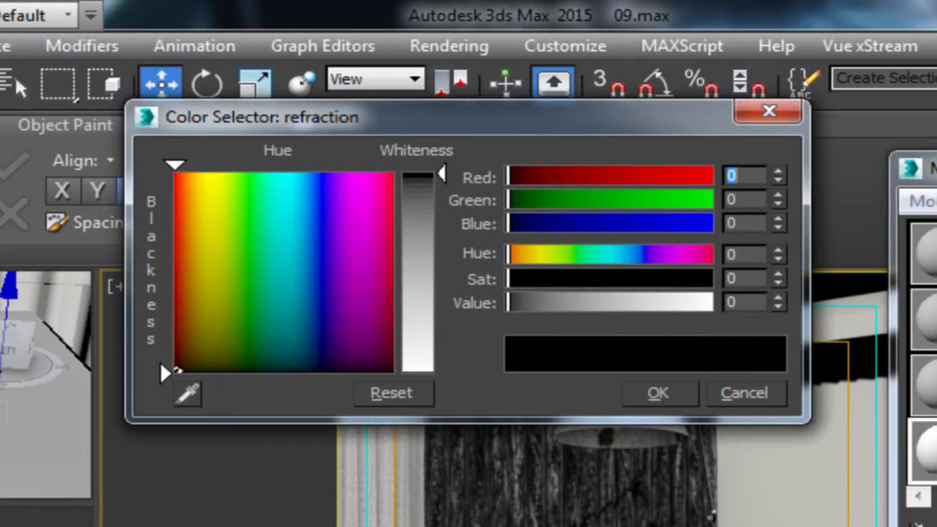
click(427, 299)
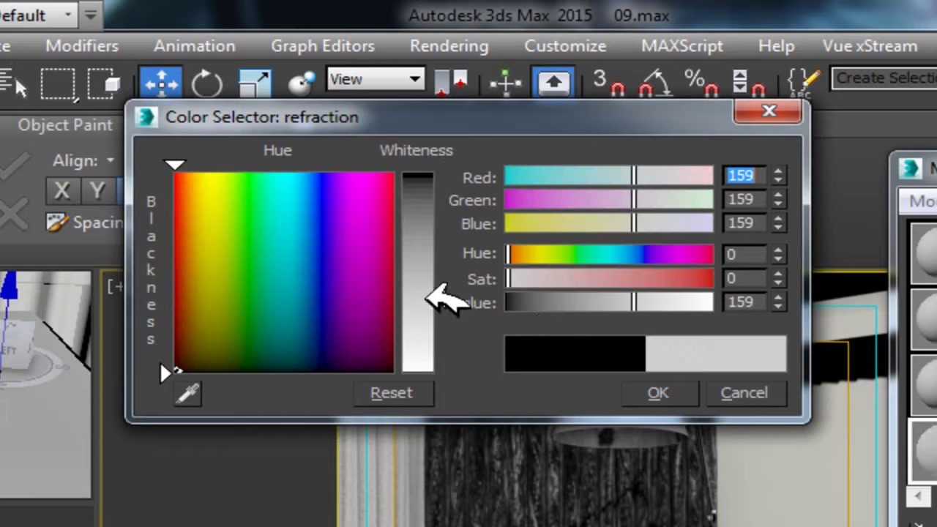
text(164)
key(Tab)
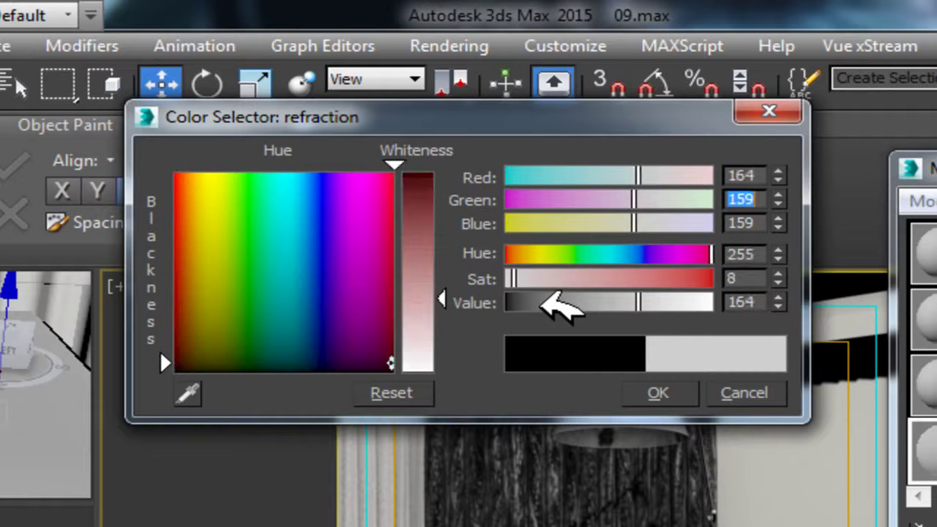
text(1)
key(Tab)
text(1)
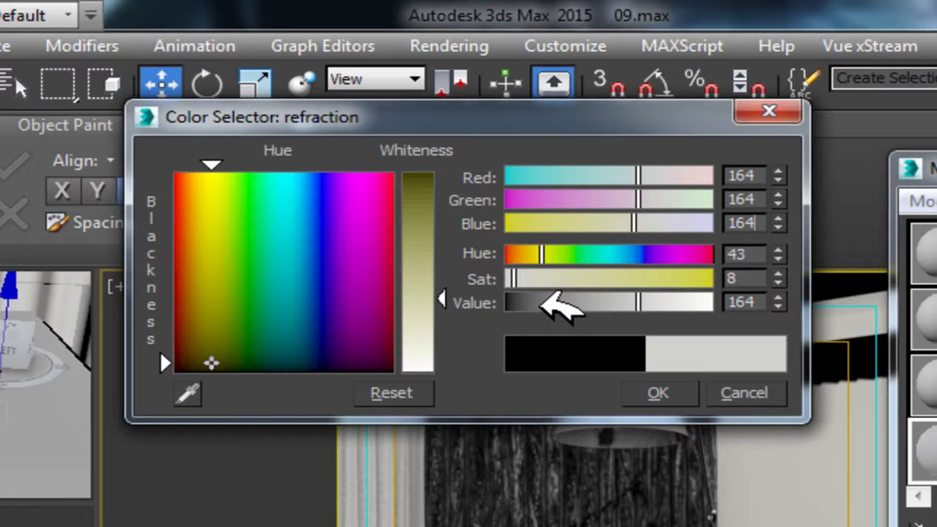
key(Return)
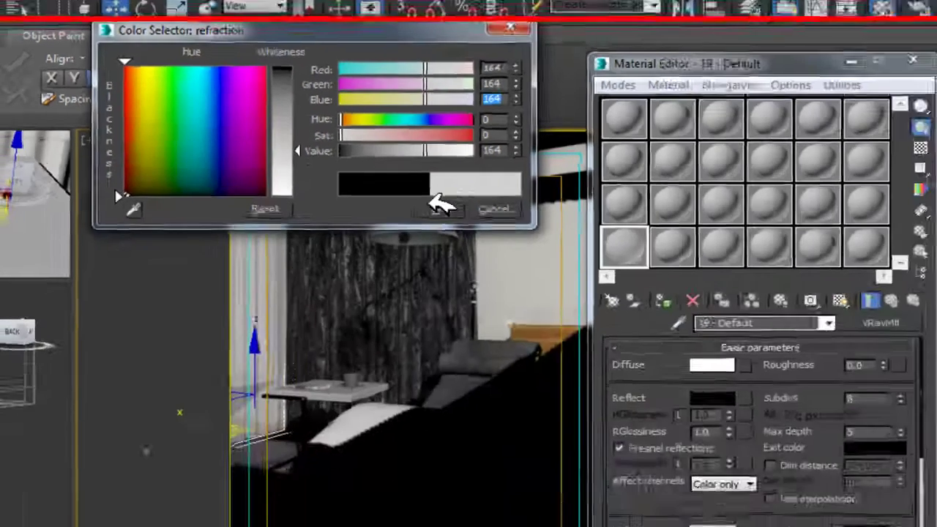
click(657, 392)
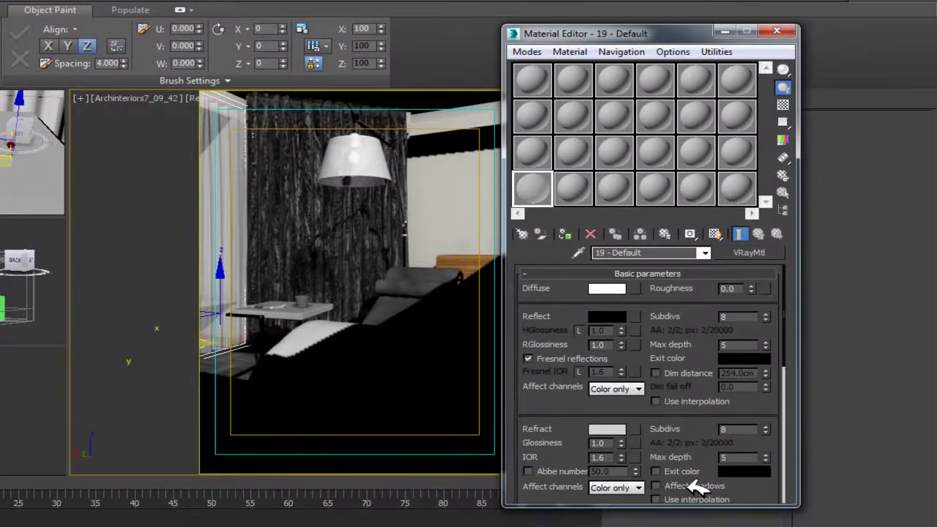
Set refraction glossiness to 0.9 and IOR to 1.01, enable Affect shadows, and show a checkered background behind the material sample.
double_click(615, 444)
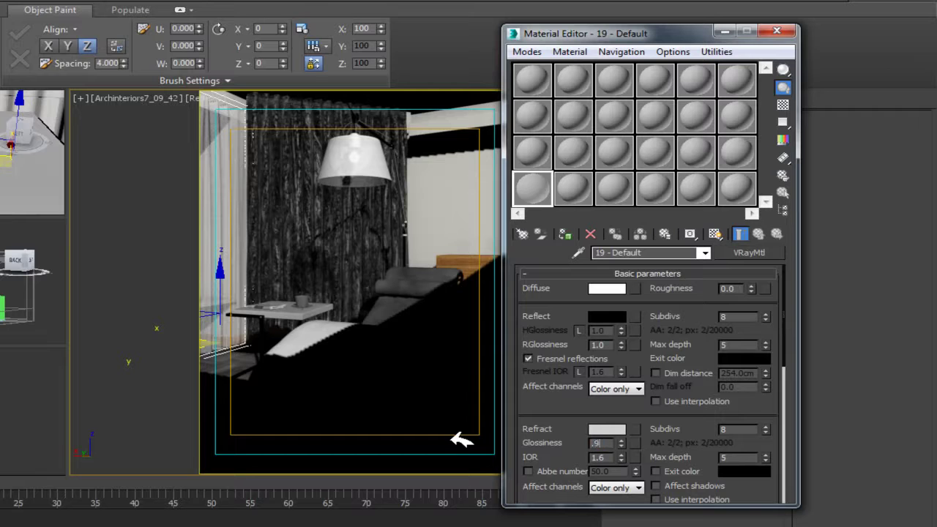
double_click(614, 457)
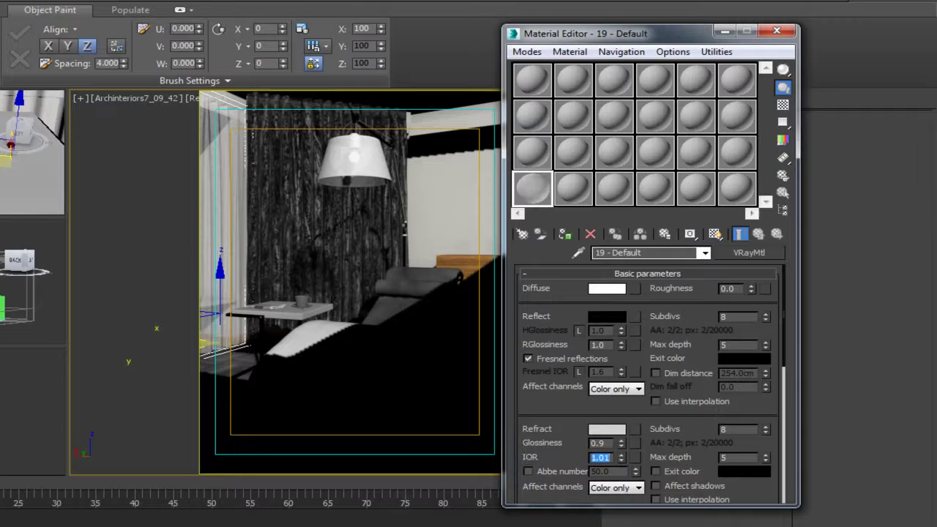
click(703, 486)
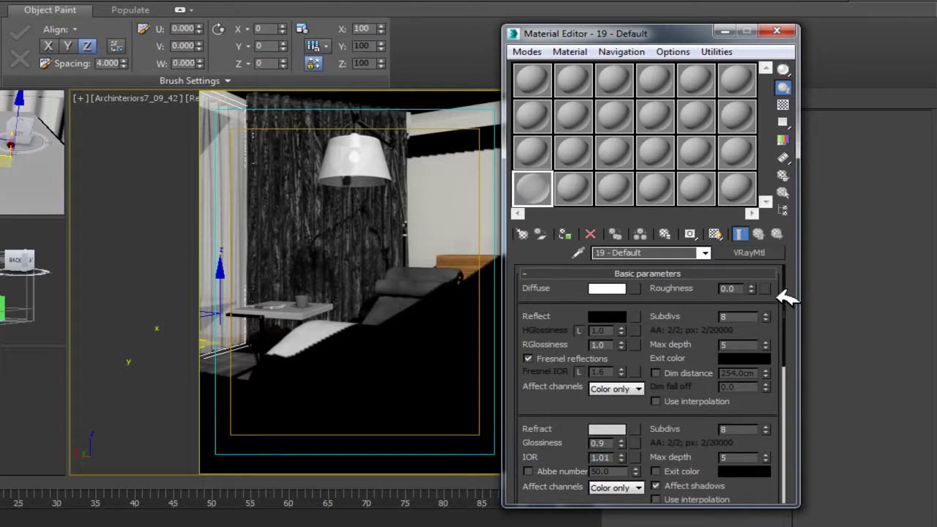
click(783, 105)
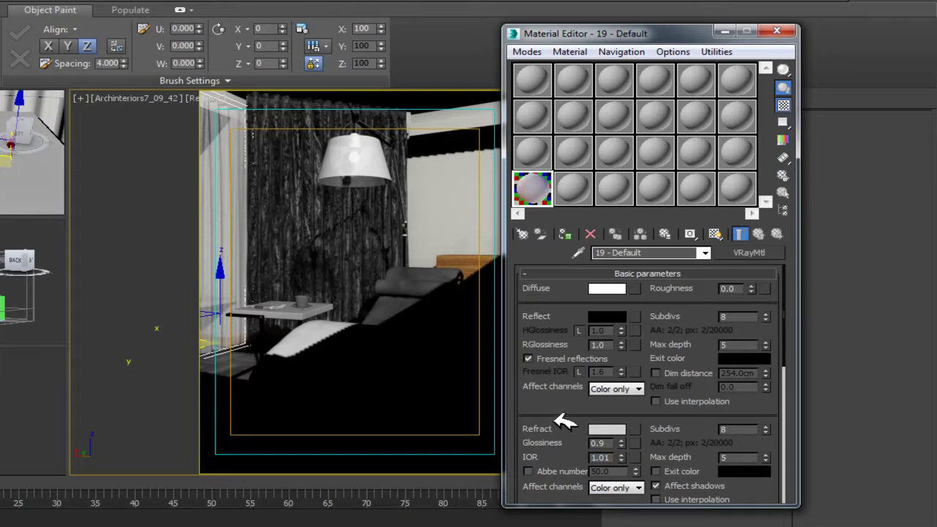
Add a Falloff map to the material's Opacity slot.
scroll(622, 464, down, 5)
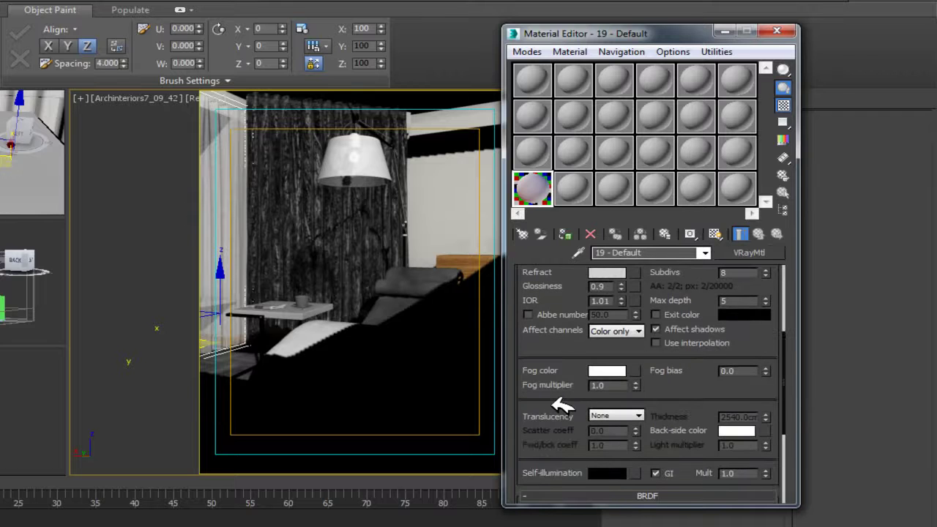
scroll(565, 416, down, 4)
scroll(571, 410, down, 2)
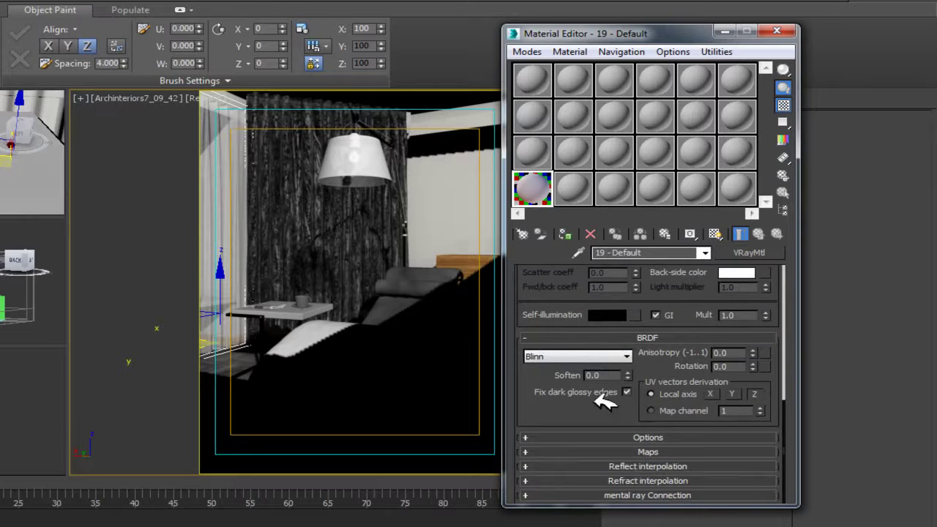
click(648, 452)
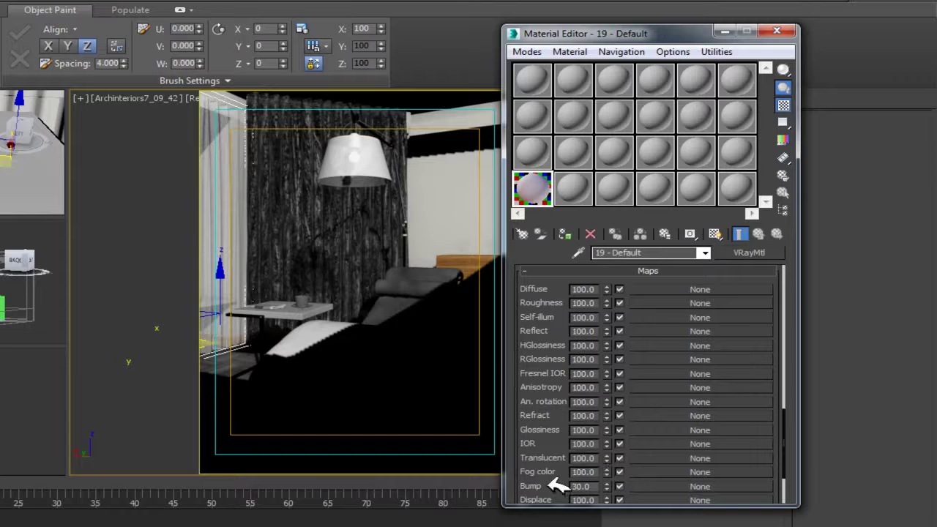
scroll(586, 439, down, 3)
click(645, 430)
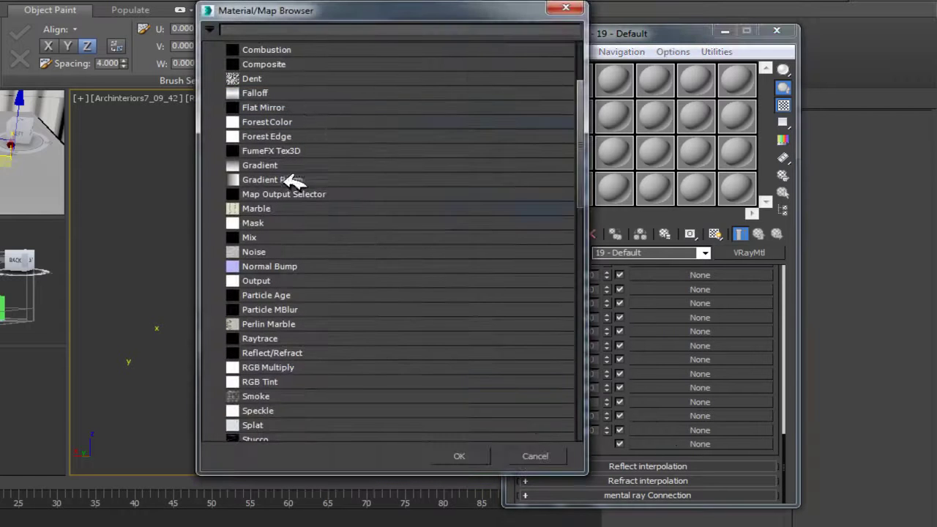
text(fal)
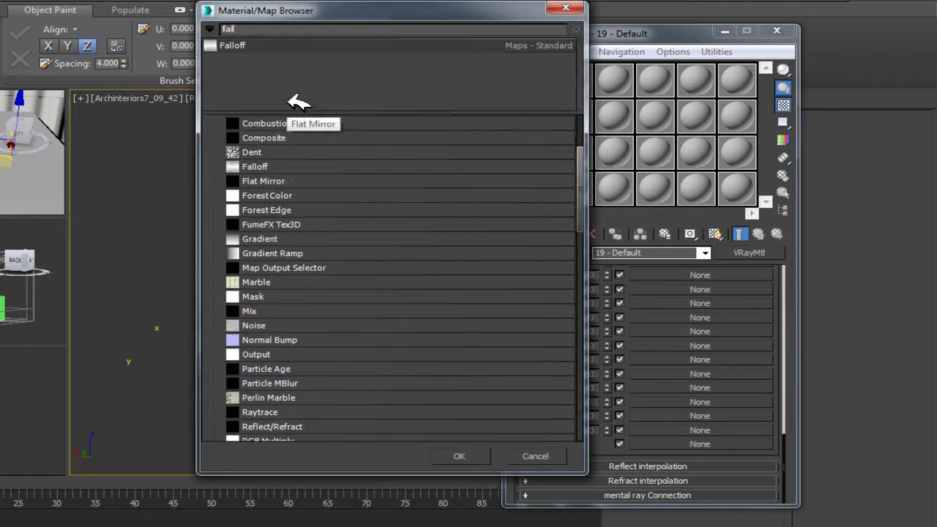
double_click(249, 45)
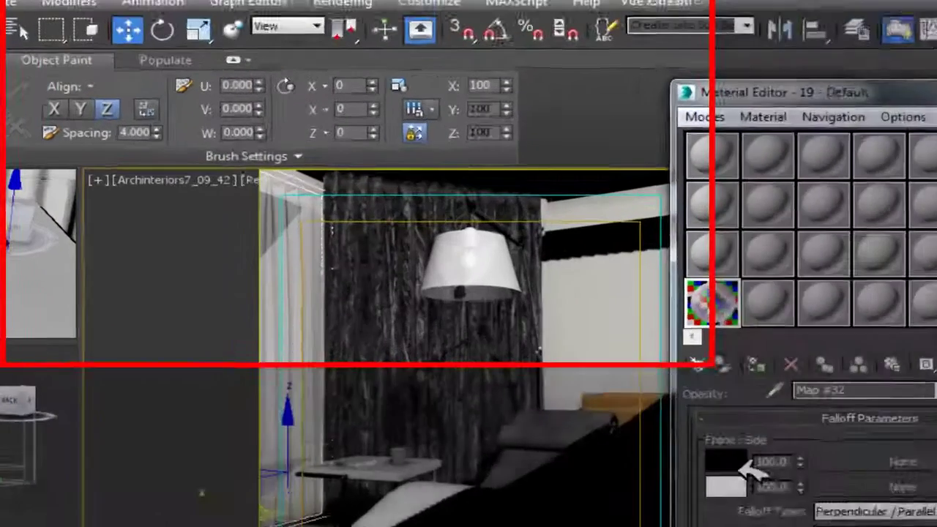
Set the Falloff map's front color to gray with red, green and blue at 143.
click(692, 423)
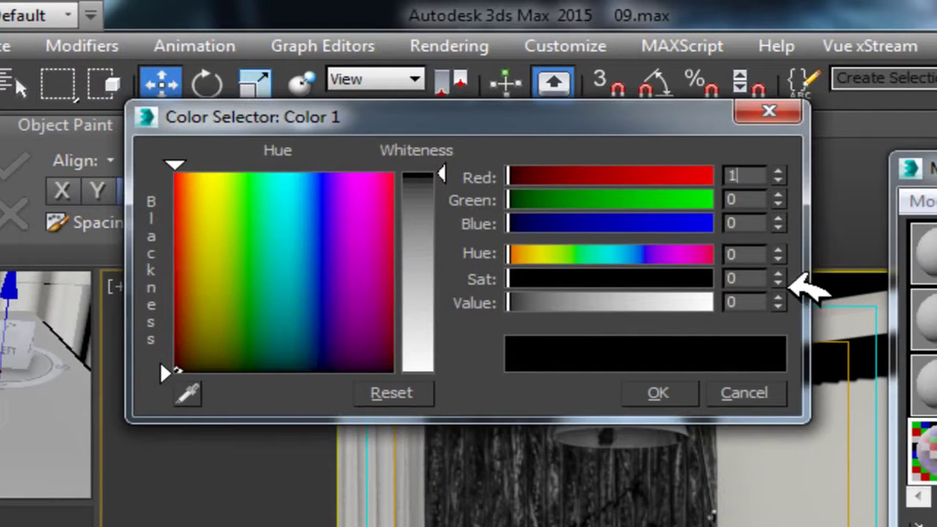
text(143)
key(Tab)
text(143)
key(Tab)
text(143)
key(Return)
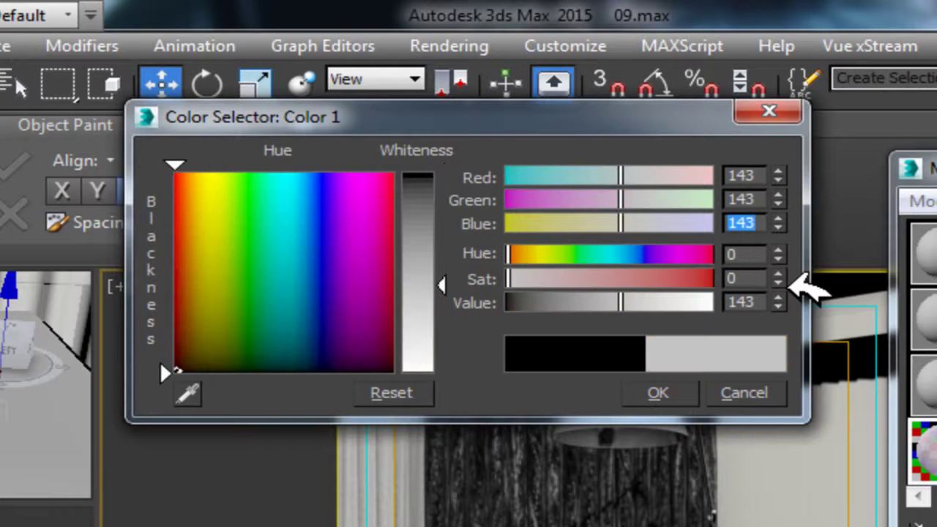
click(680, 395)
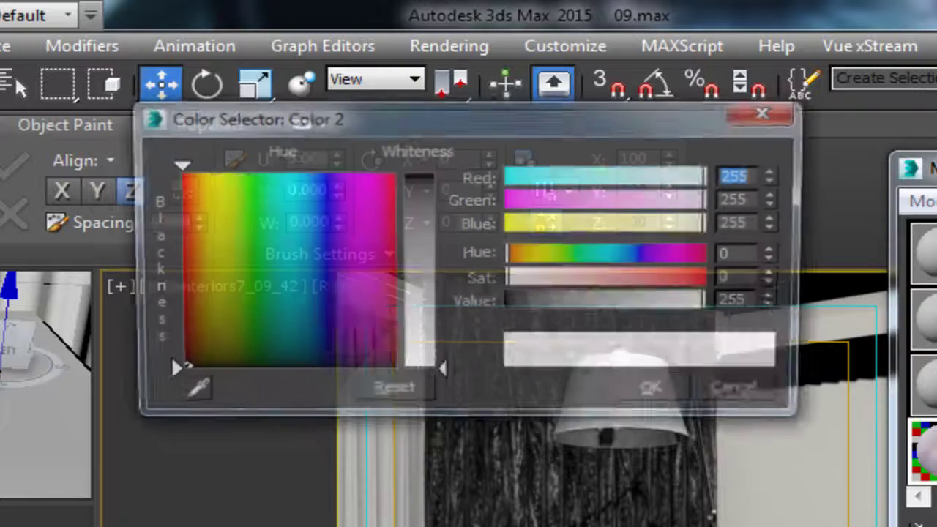
Set the Falloff map's side color to light gray with red, green and blue at 186.
text(18)
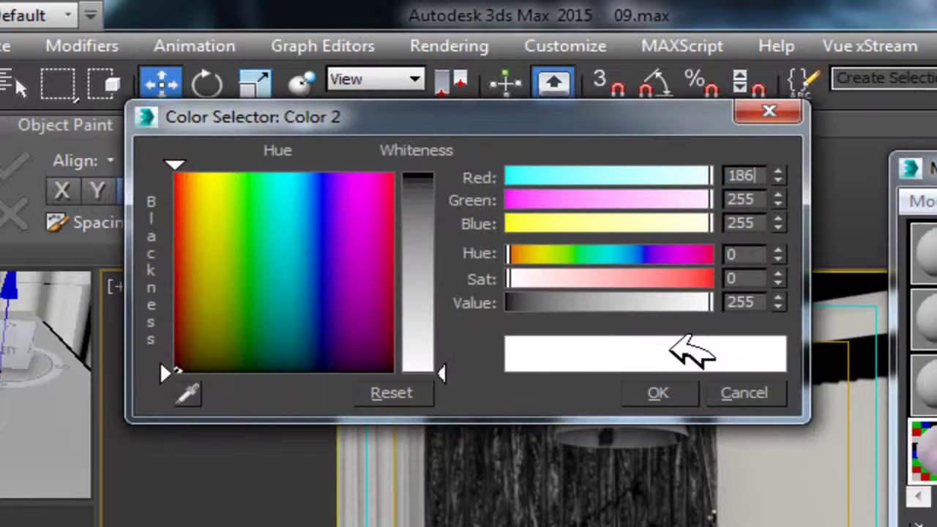
text(6)
key(Tab)
text(186)
key(Tab)
text(186)
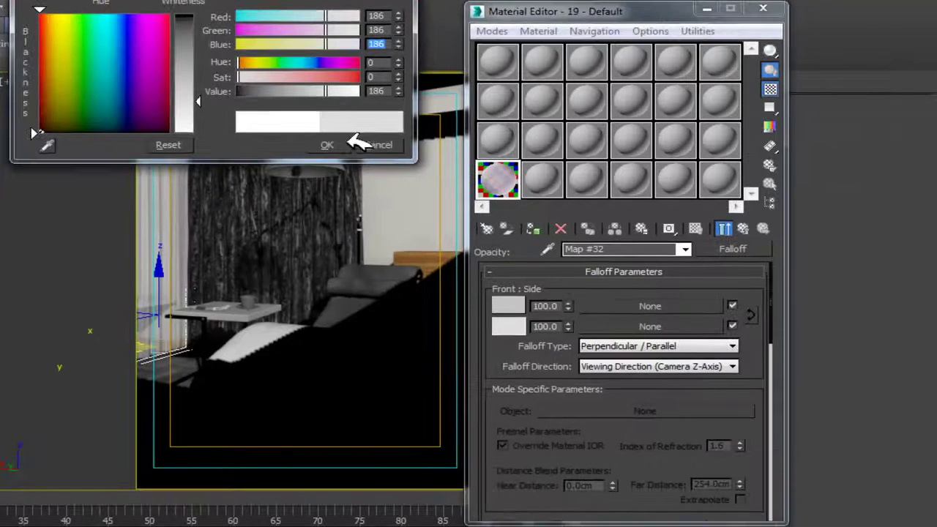
click(658, 392)
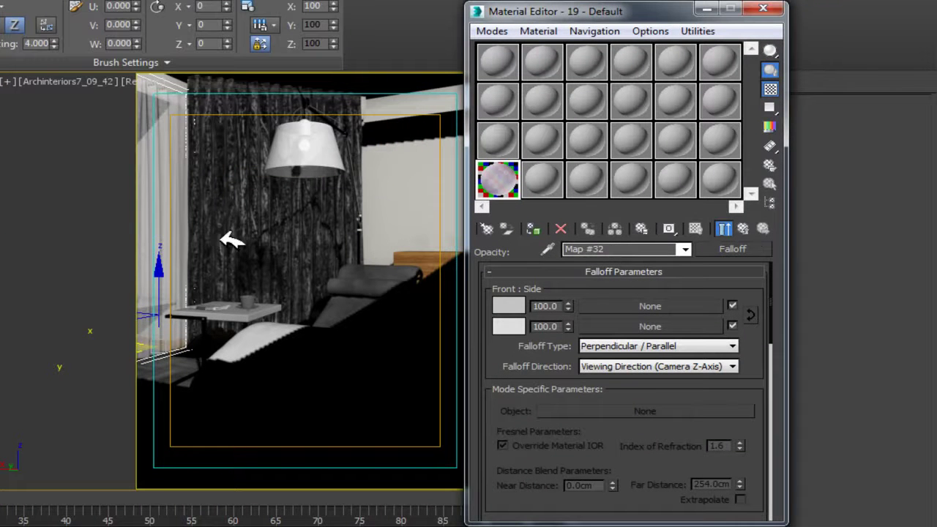
Assign the finished material to the selected window curtain and close the Material Editor.
click(538, 228)
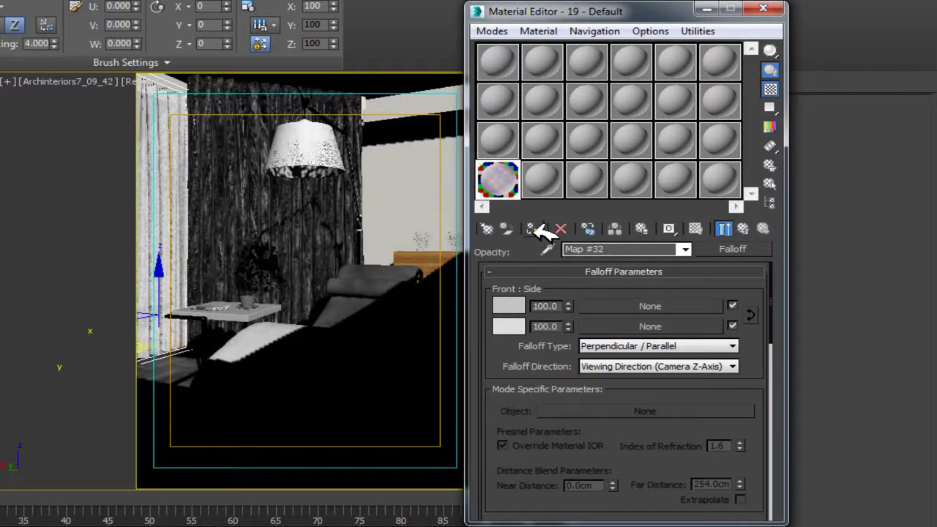
click(763, 8)
right_click(366, 218)
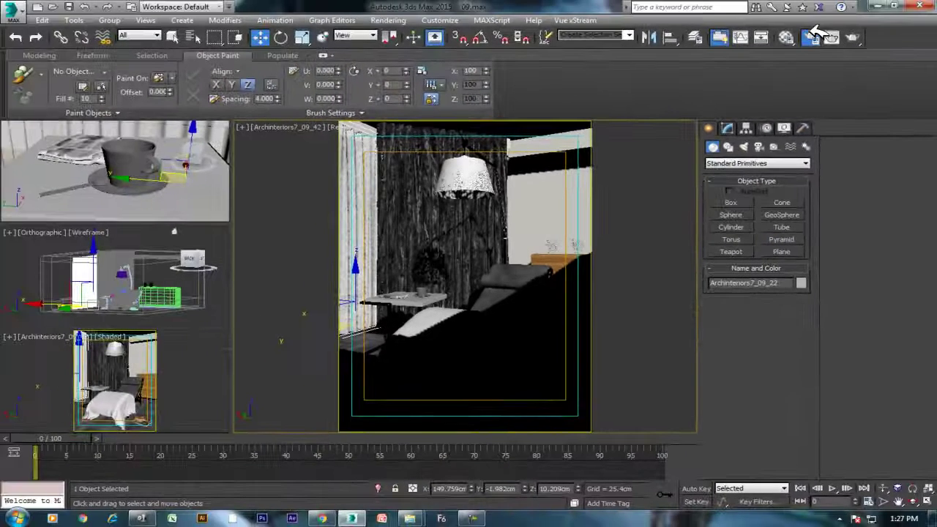
Start a V-Ray test render of the camera view at 430 x 589 to preview the curtain material.
click(810, 36)
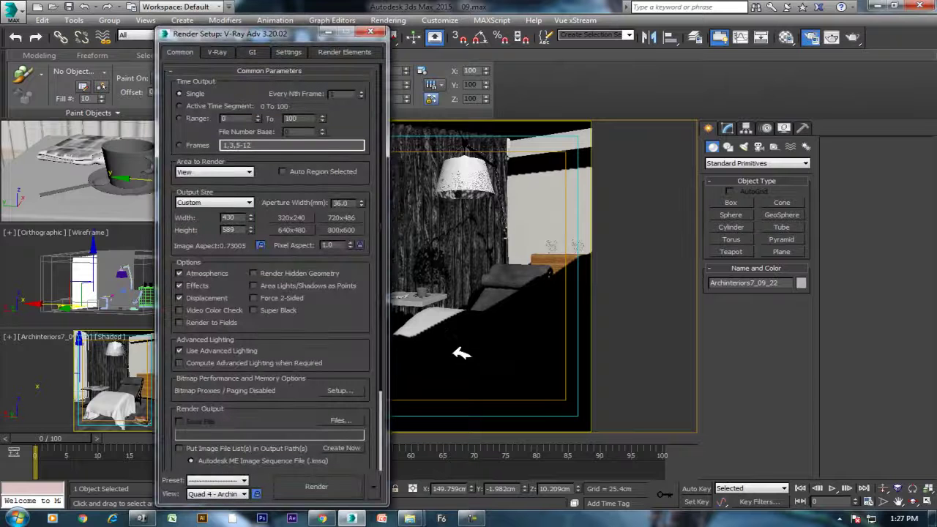
right_click(452, 317)
click(469, 324)
click(342, 481)
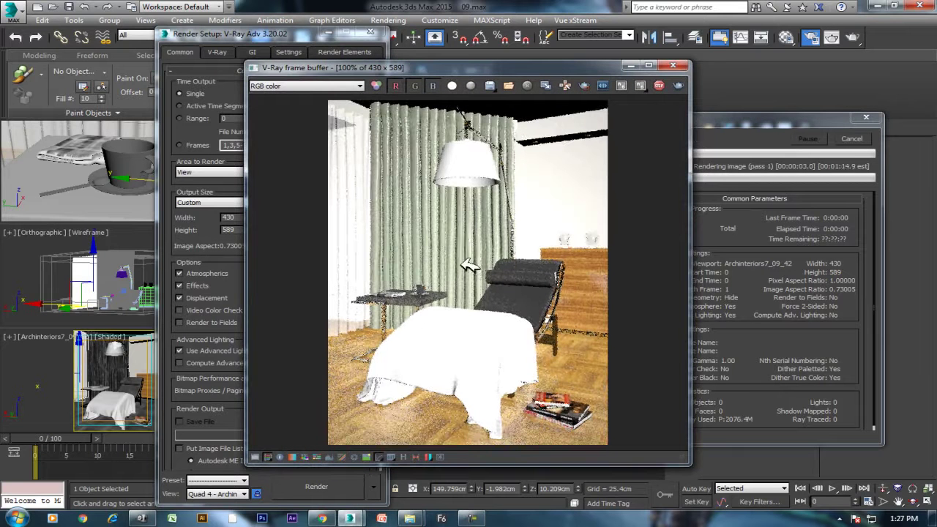
Compare the test render with the reference image RENDER.jpg, cancel the render, and close the frame buffer and Render Setup.
click(143, 518)
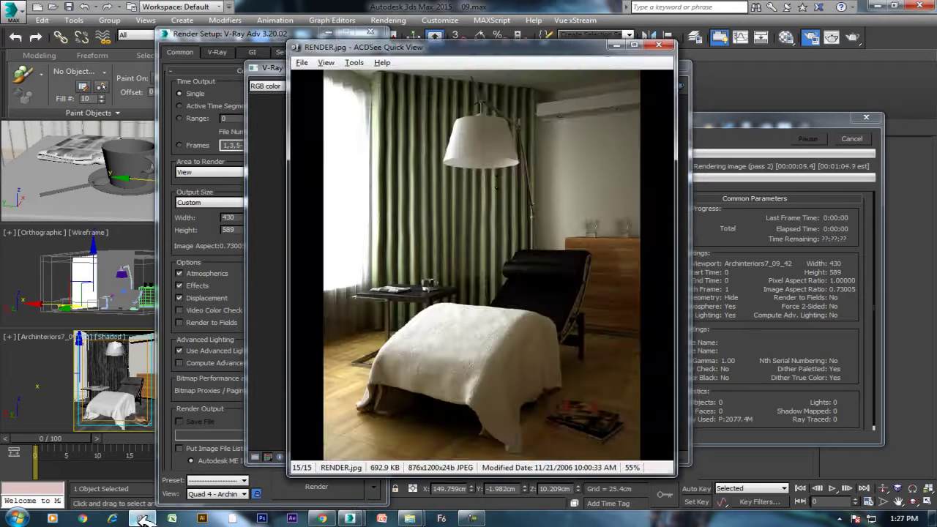
drag(465, 59, 426, 68)
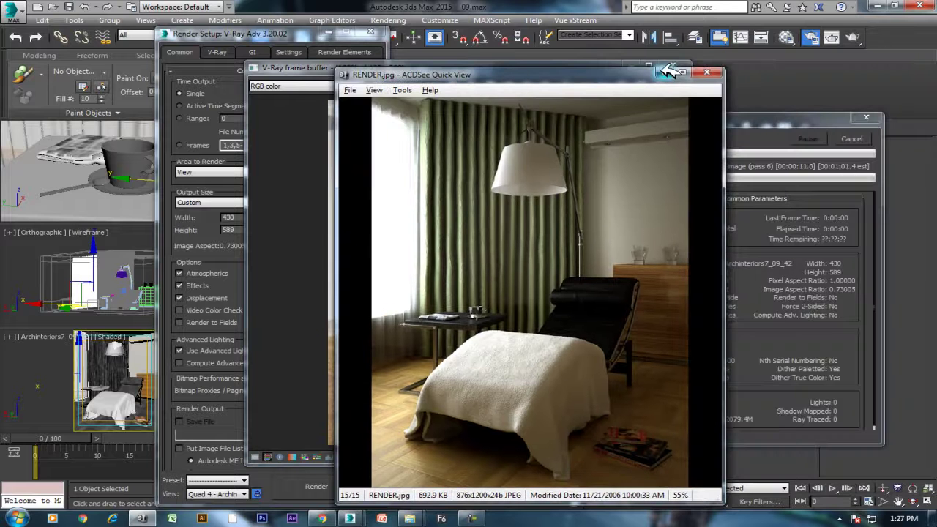
click(680, 66)
click(851, 139)
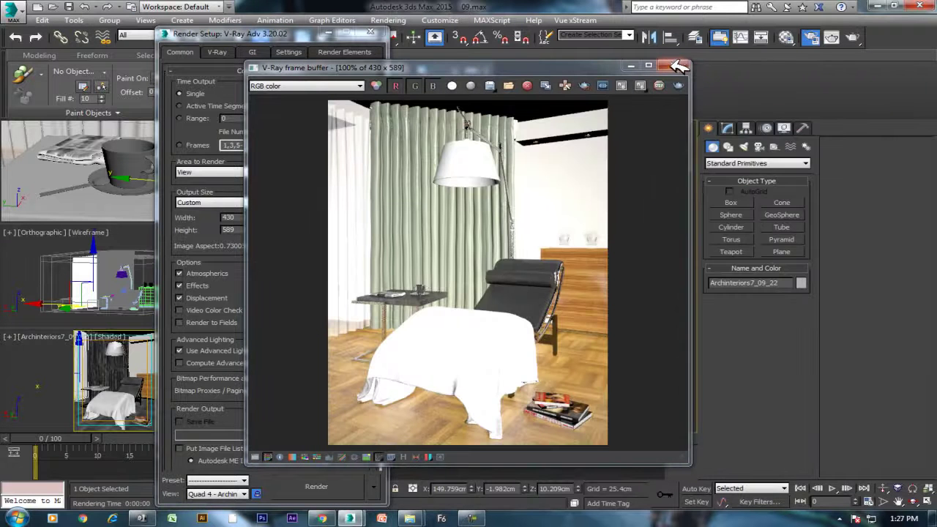
click(680, 68)
click(370, 32)
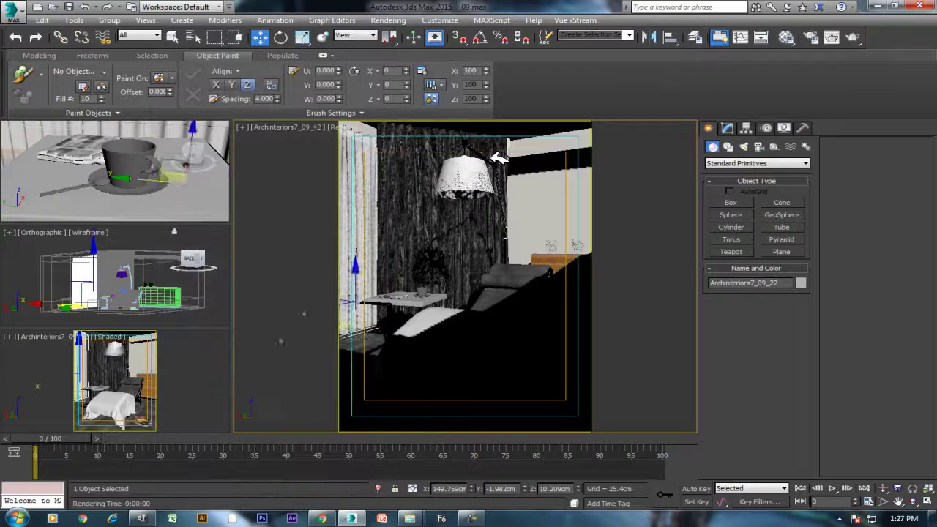
Maximize the camera viewport and open the V-Ray render settings with Frame buffer and Global switches expanded, briefly checking the last render.
key(alt+w)
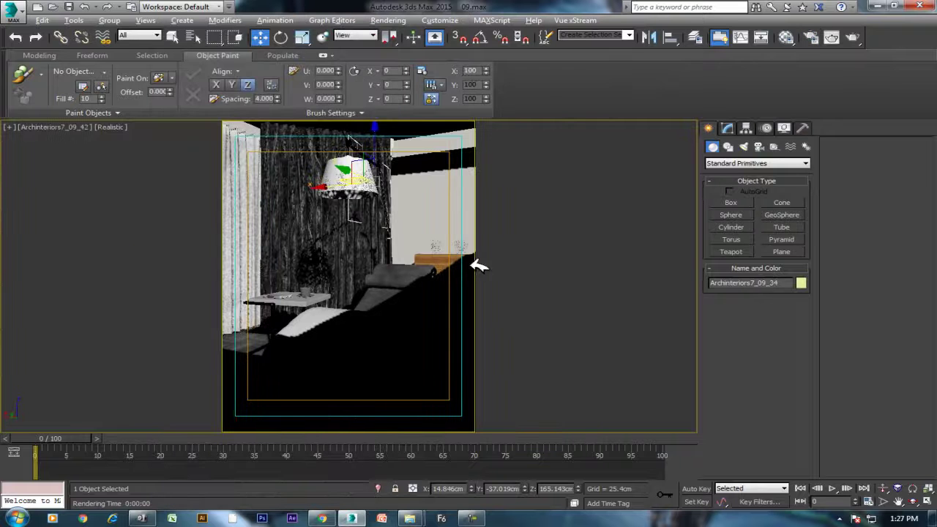
click(810, 36)
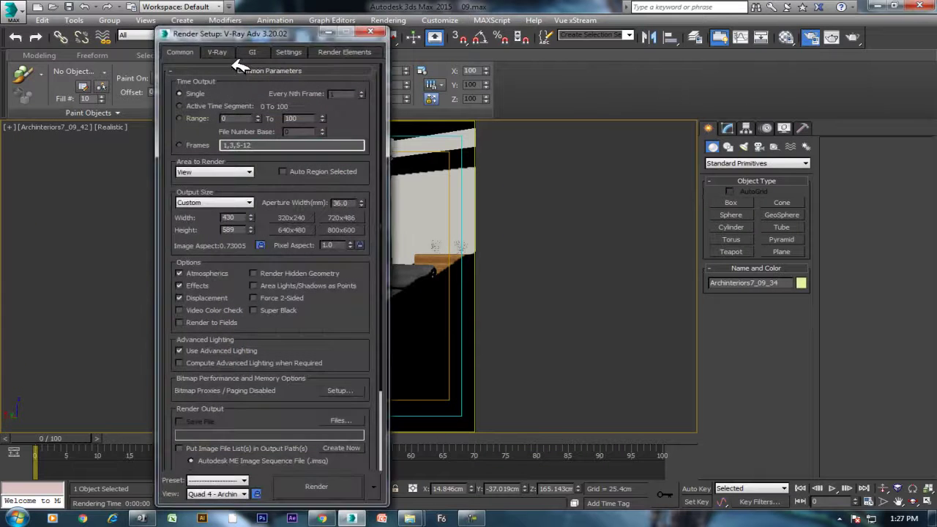
click(217, 52)
click(275, 94)
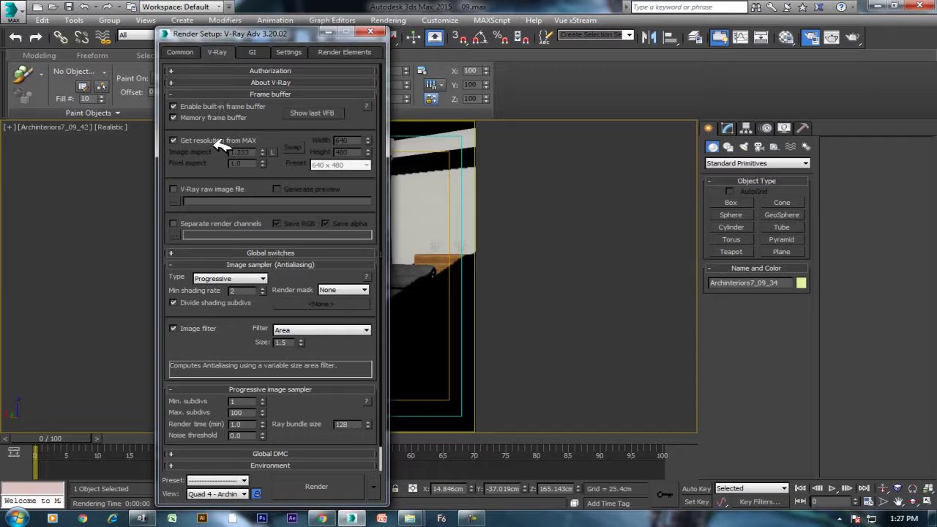
click(276, 95)
click(272, 94)
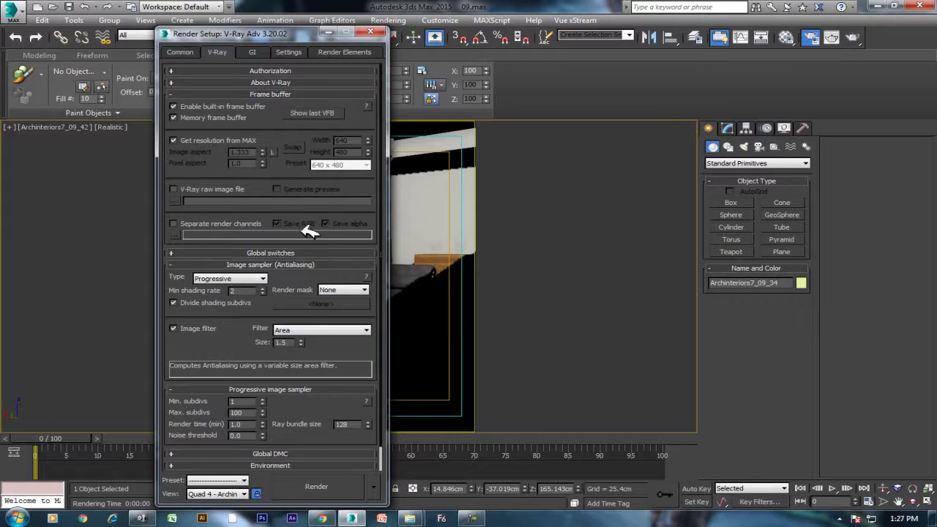
click(309, 253)
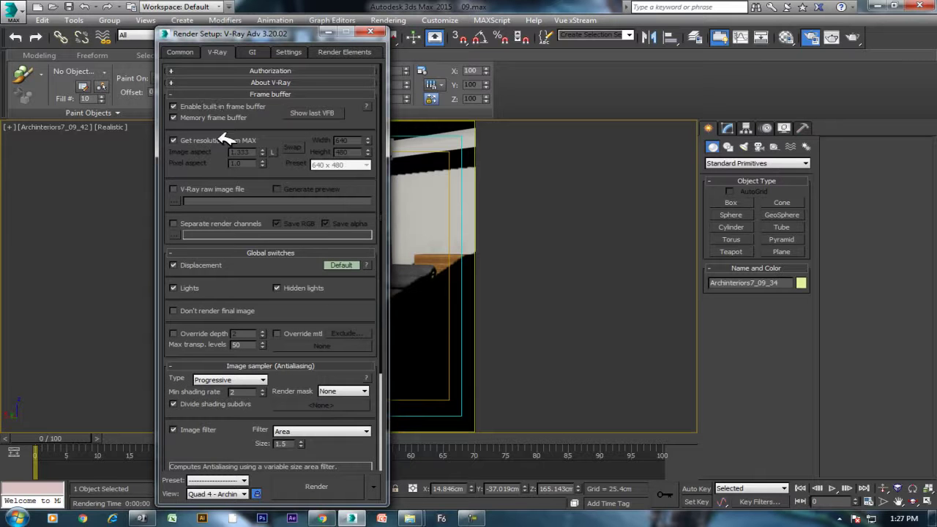
click(311, 114)
click(675, 65)
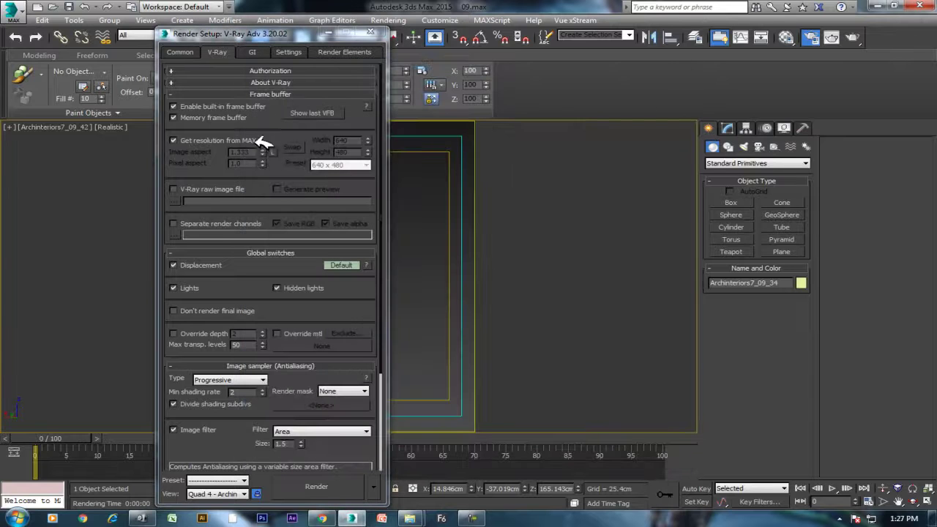
Change the V-Ray image sampler type to Adaptive.
drag(231, 279, 236, 206)
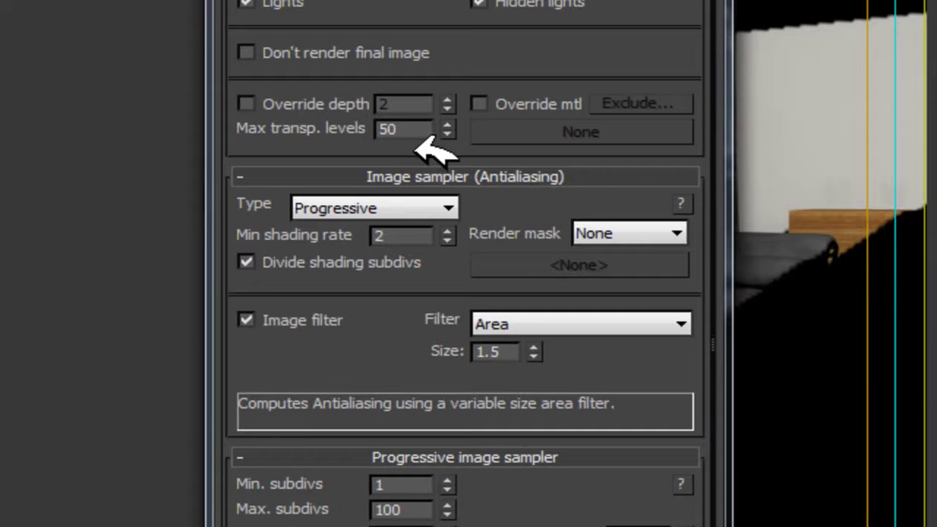
click(409, 209)
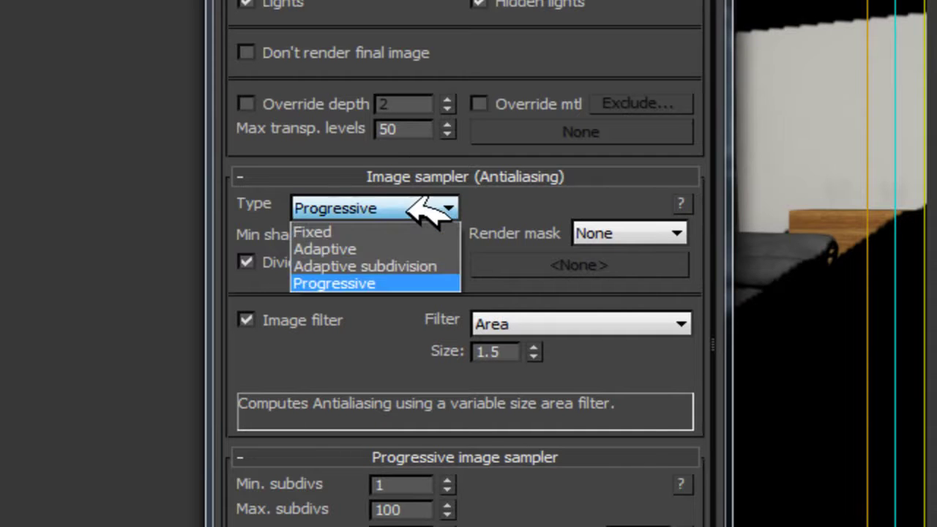
click(382, 248)
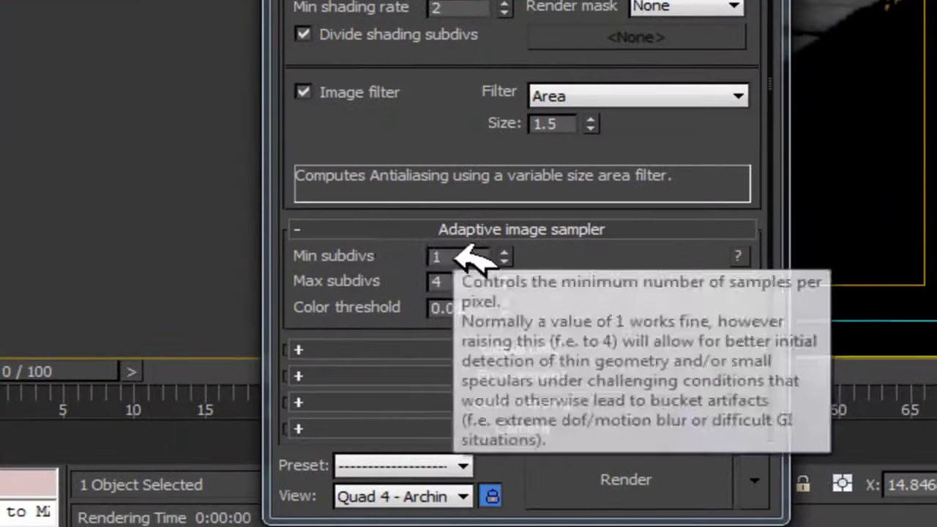
Set the Adaptive image sampler to 1 min subdivs, 5 max subdivs and a color threshold of 0.005.
click(260, 395)
mouse_move(457, 278)
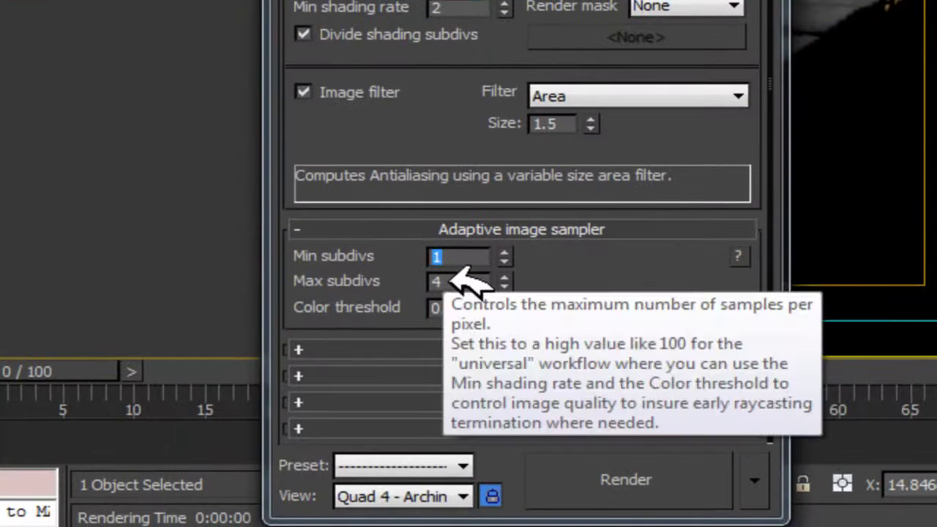
key(Tab)
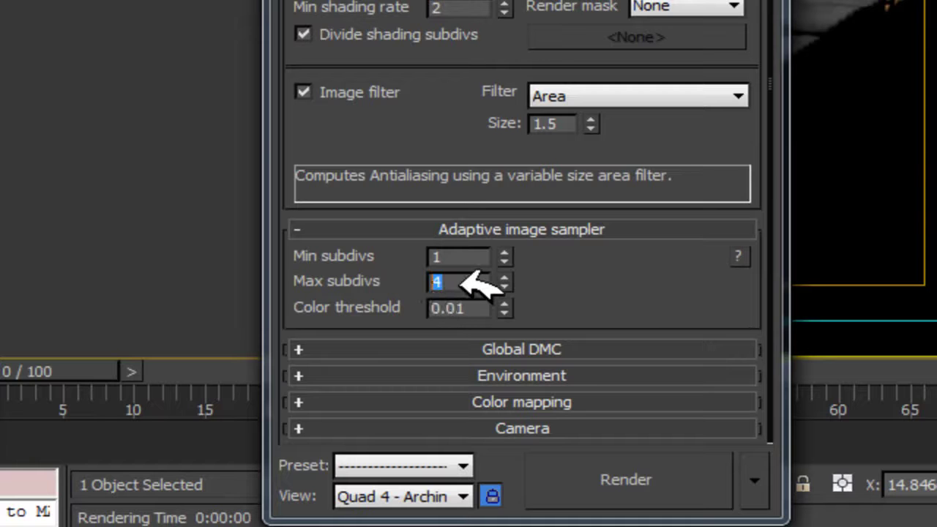
drag(469, 282, 395, 277)
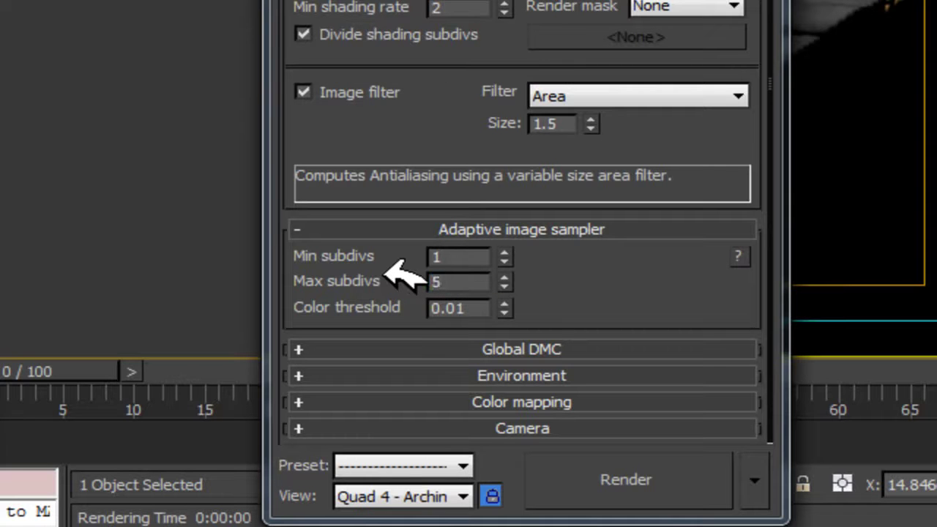
key(Tab)
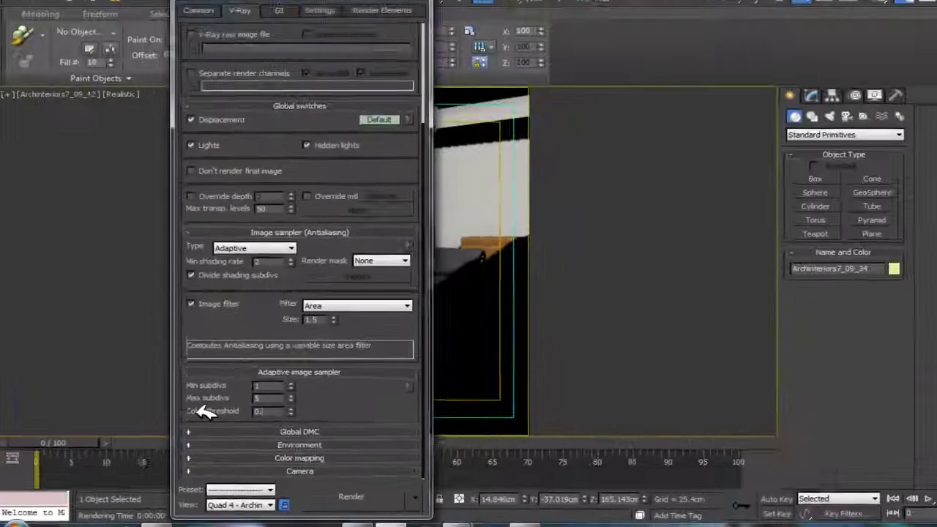
text(0.001)
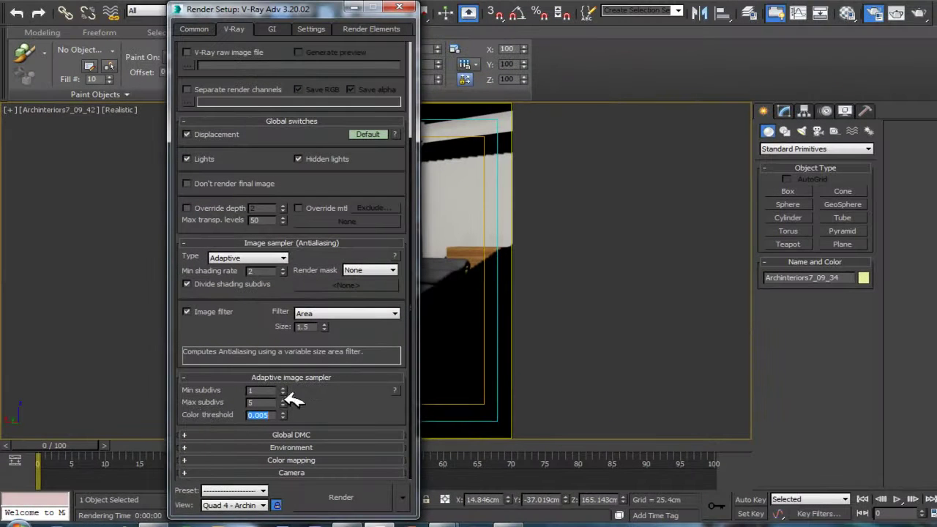
Lock the Global DMC noise pattern, set the global subdivs multiplier to 1.5, and enable the GI environment.
click(320, 435)
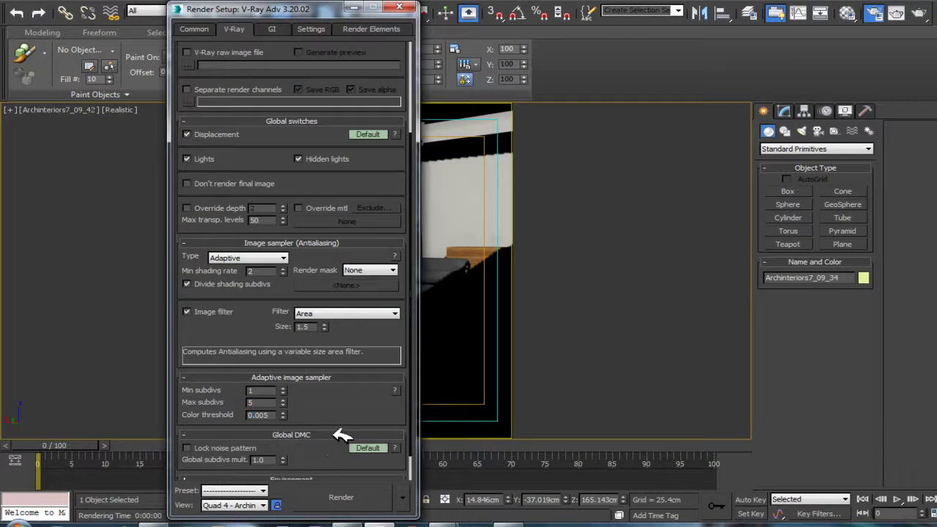
scroll(333, 454, down, 2)
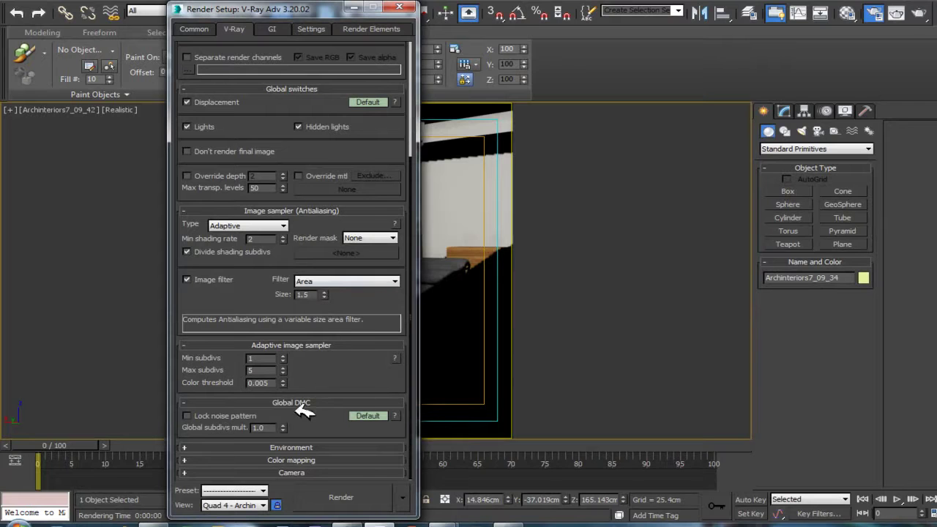
click(308, 447)
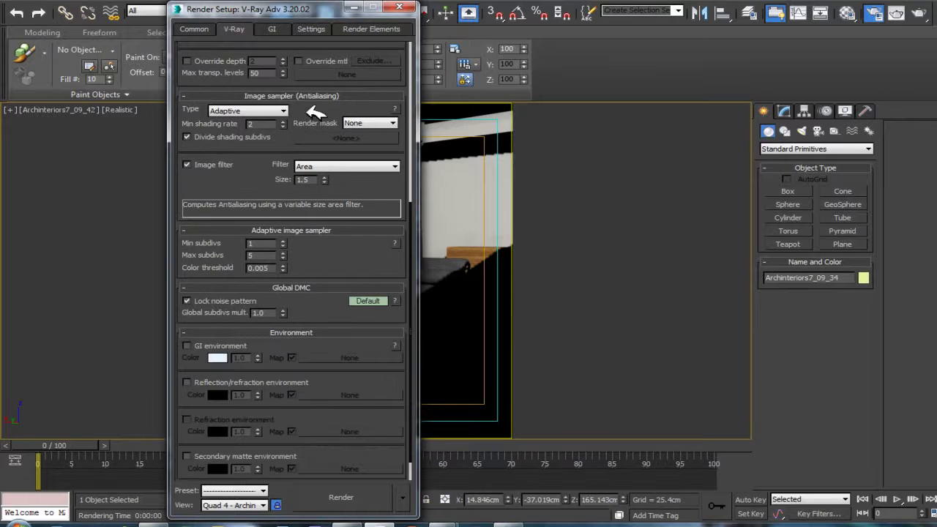
drag(324, 10, 638, 16)
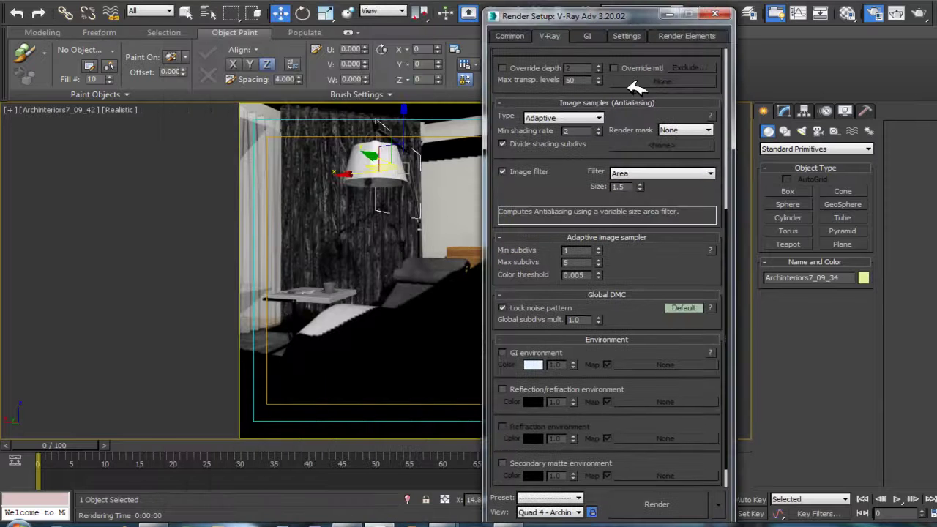
double_click(586, 320)
click(521, 354)
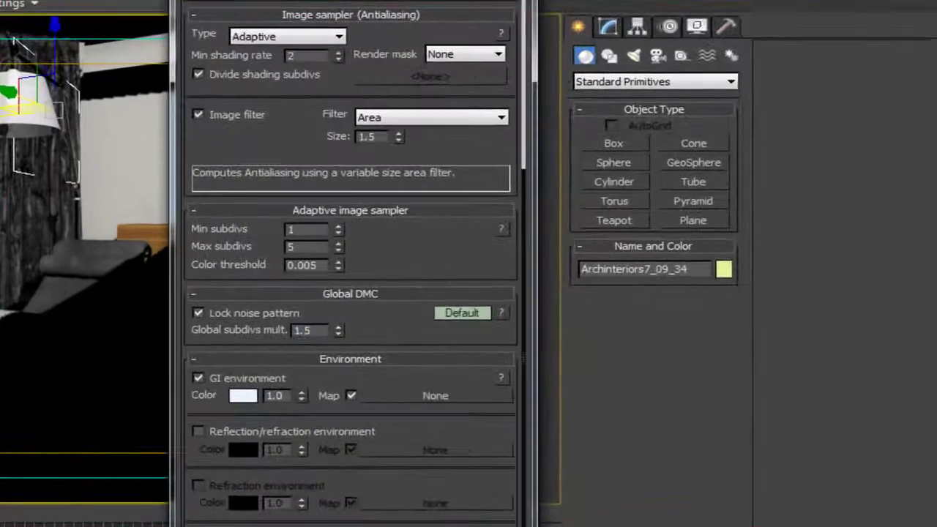
Run a test render with the Adaptive sampler settings, cancel it and close the frame buffer.
key(shift+q)
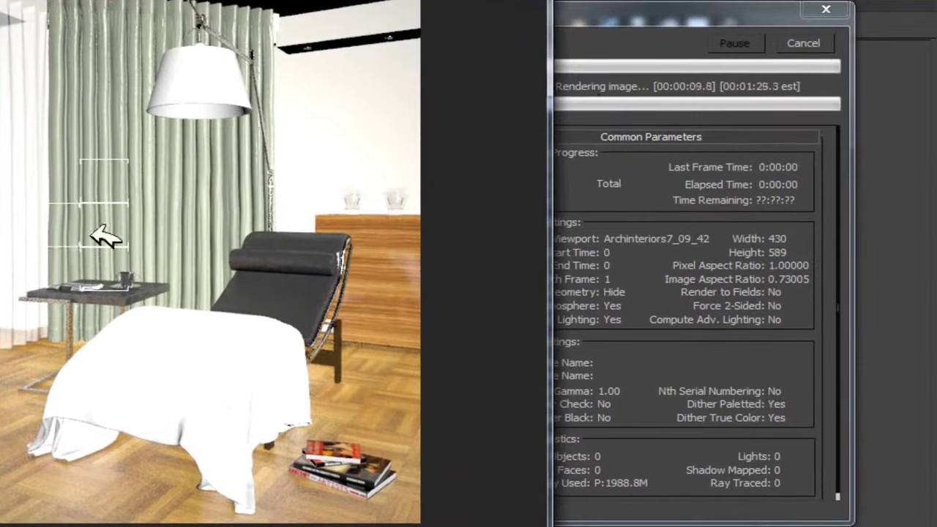
click(820, 43)
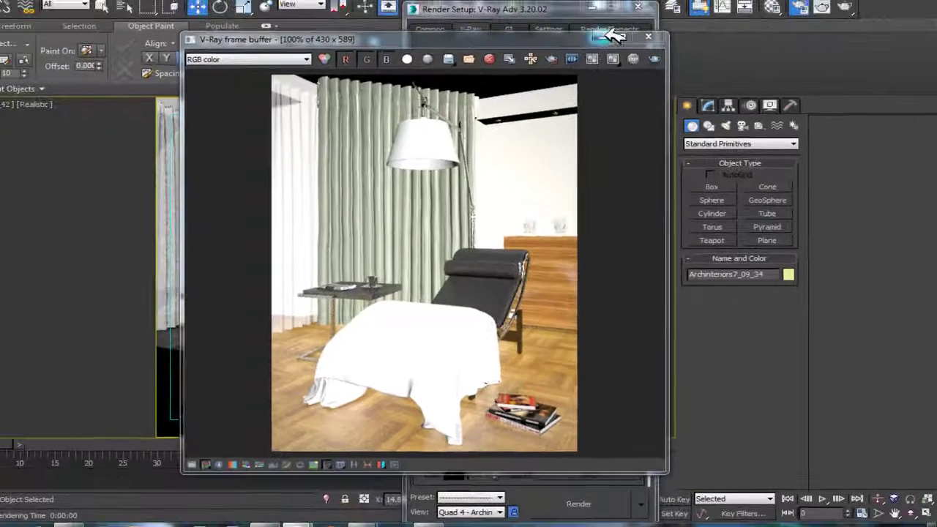
click(648, 36)
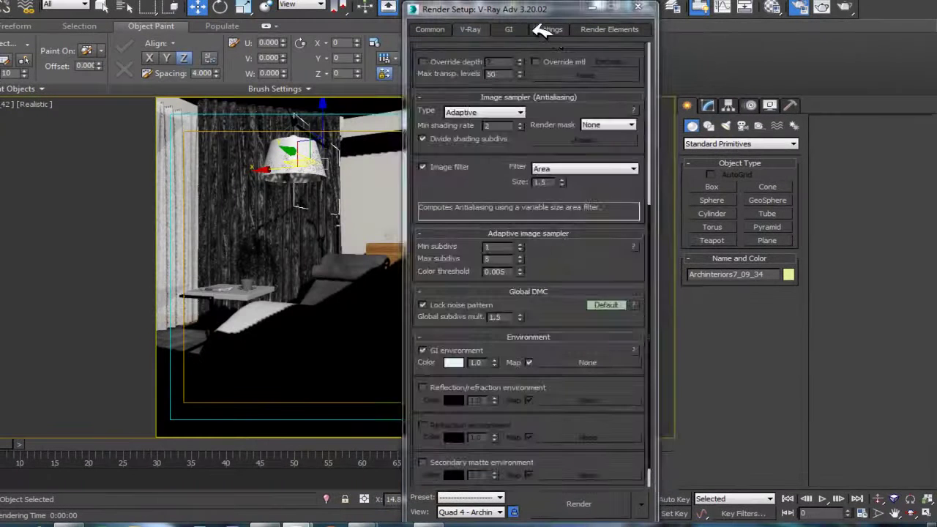
Review the global illumination engine settings, run another test render of the camera view, cancel it and dismiss the frame buffer.
click(516, 30)
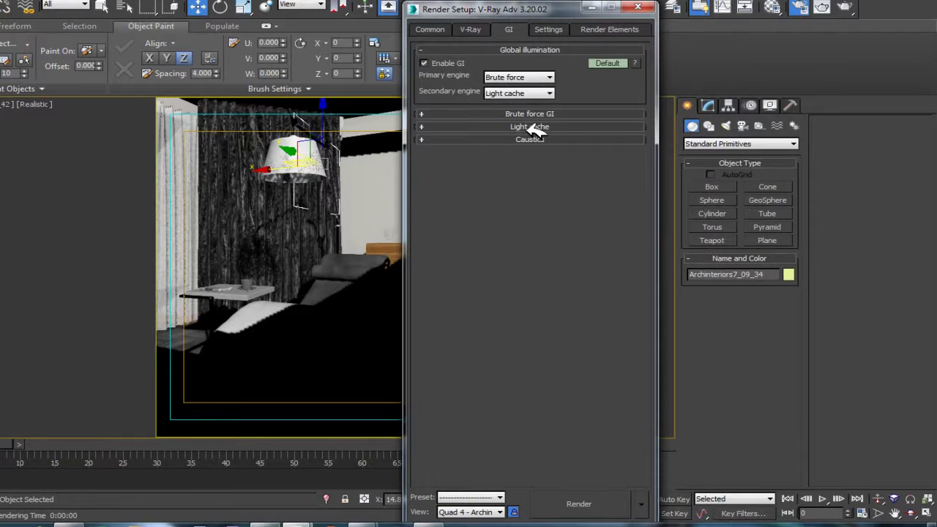
click(488, 27)
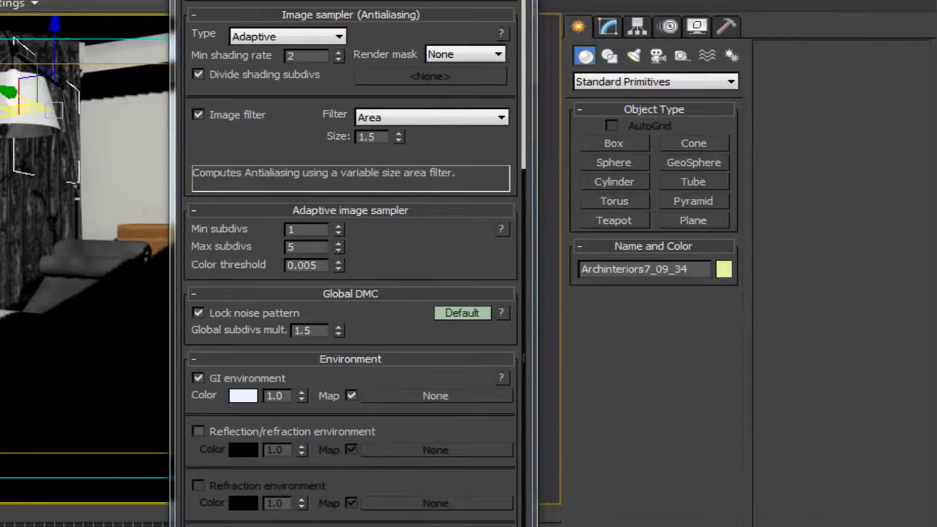
key(shift+q)
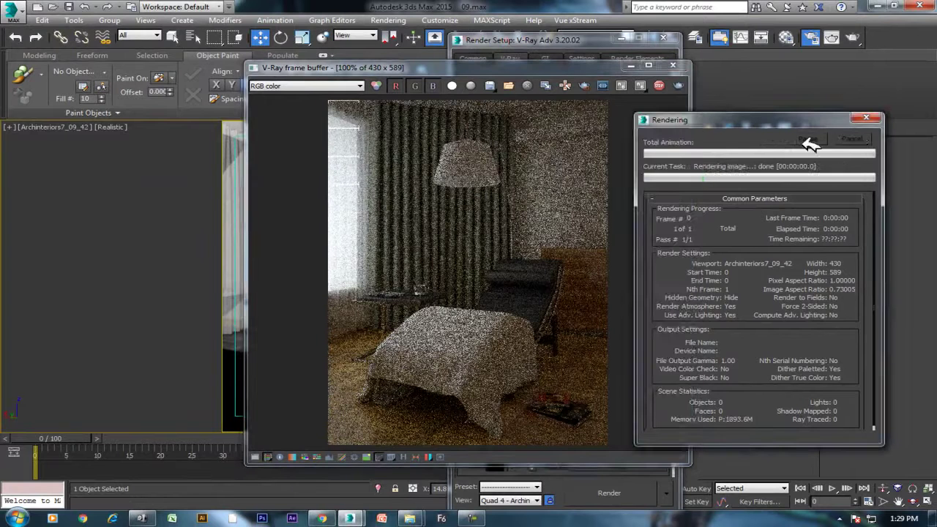
click(851, 139)
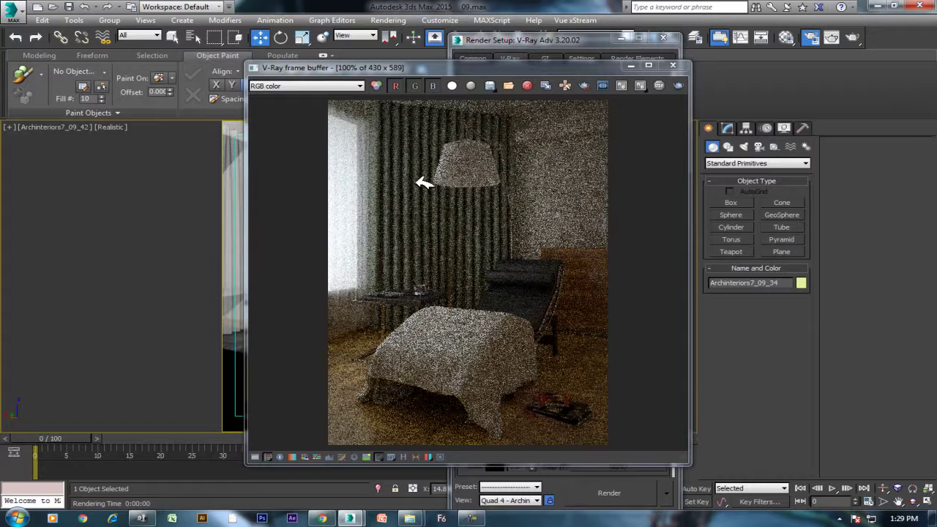
click(632, 65)
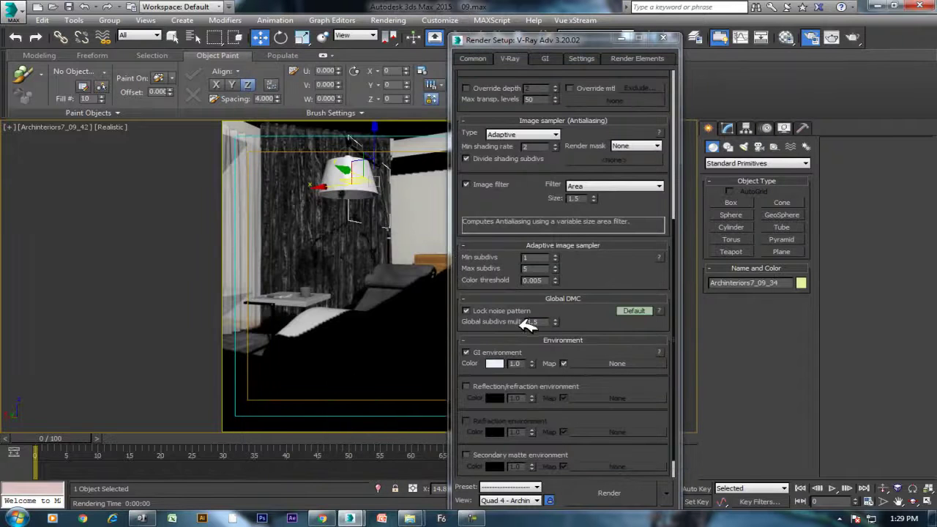
Set the GI environment color to red 111, green 122, blue 138.
click(495, 363)
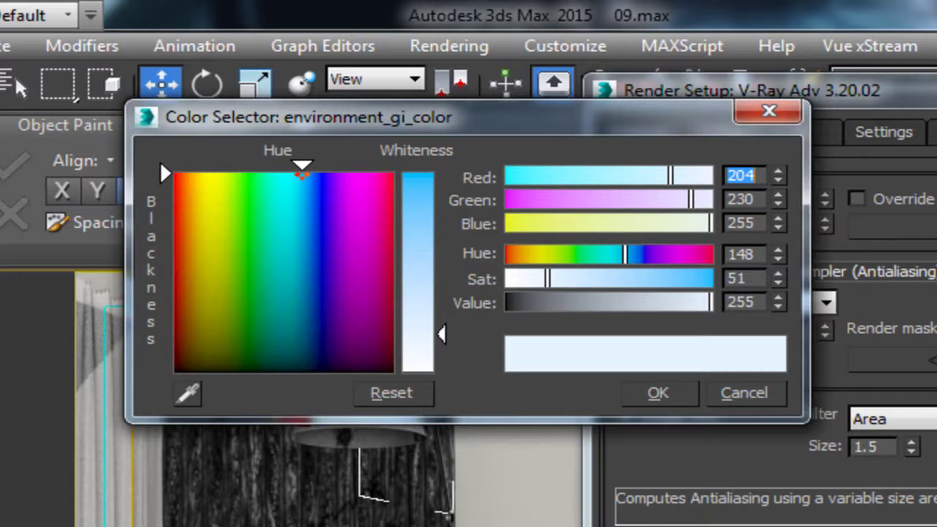
text(111)
key(Tab)
text(122)
key(Tab)
text(13)
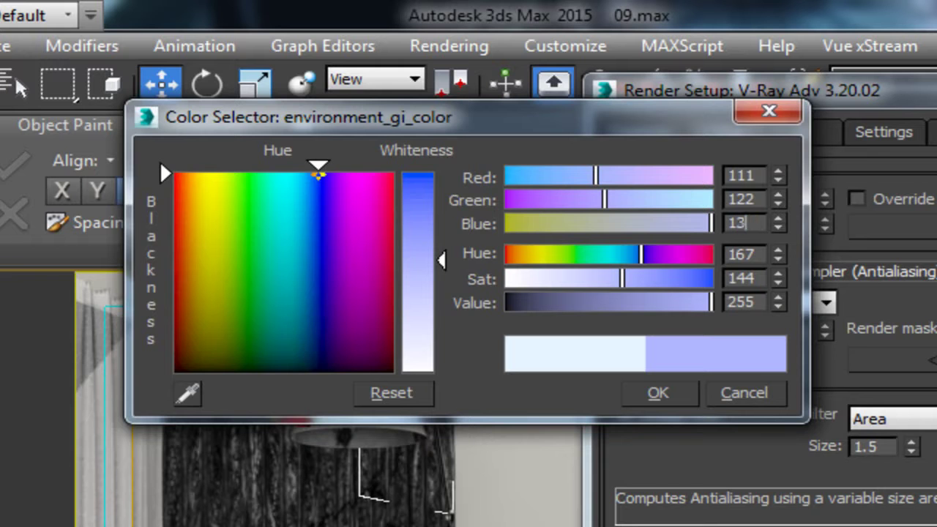
key(Return)
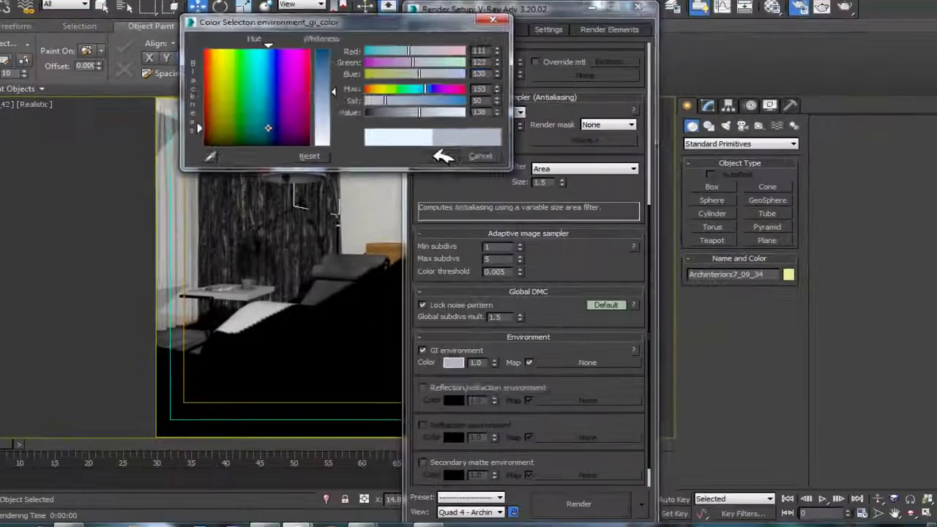
click(658, 394)
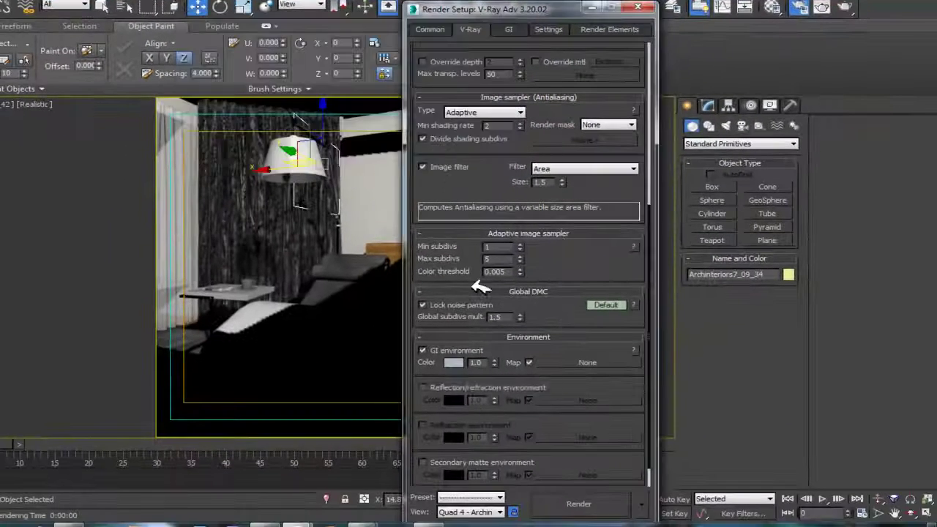
Enable the reflection/refraction environment and set its color to white with RGB 255, 255, 255.
click(422, 387)
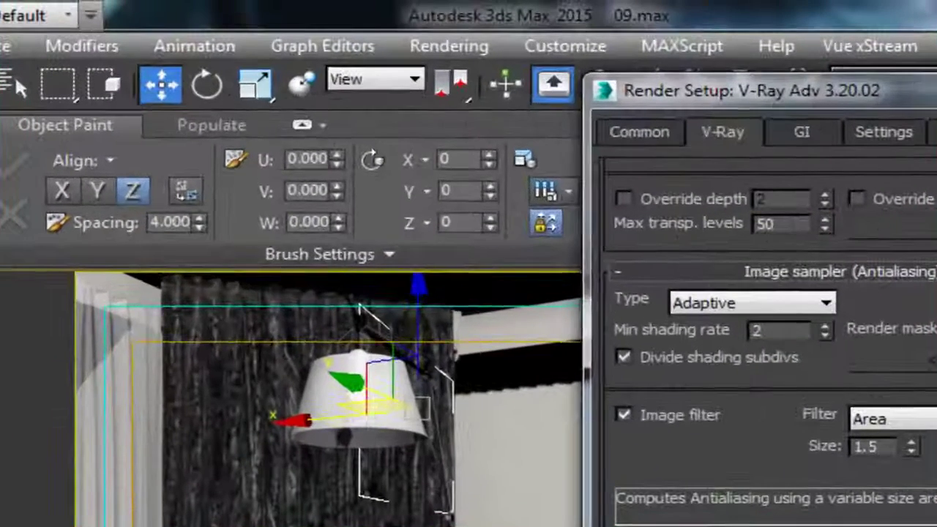
click(455, 400)
text(25)
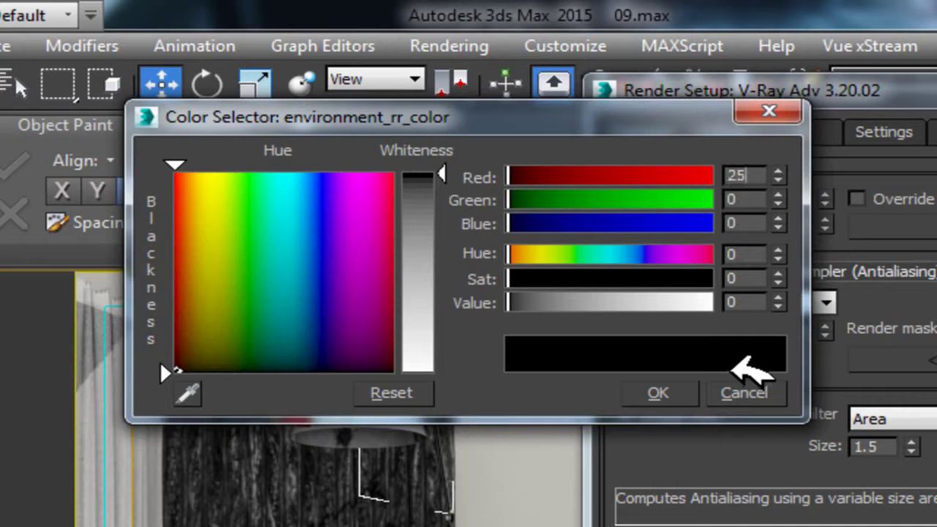
text(5)
key(Tab)
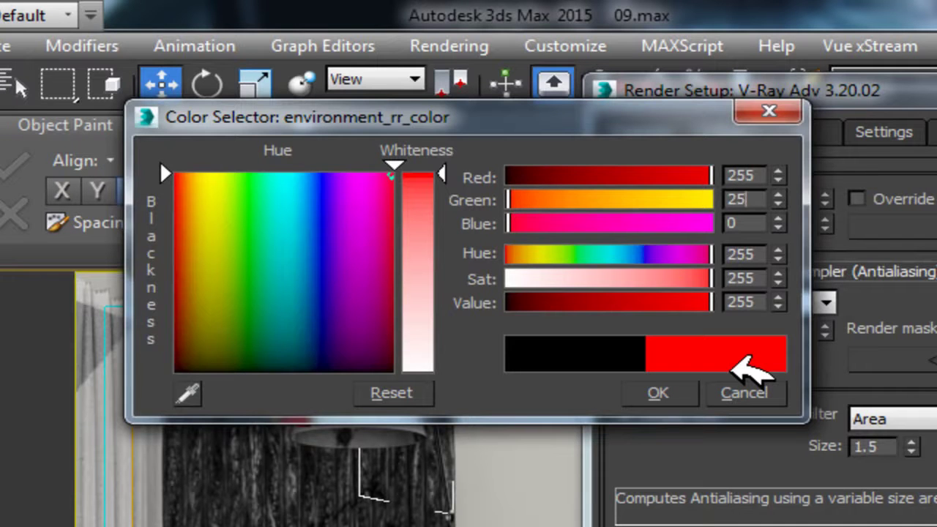
text(255)
key(Tab)
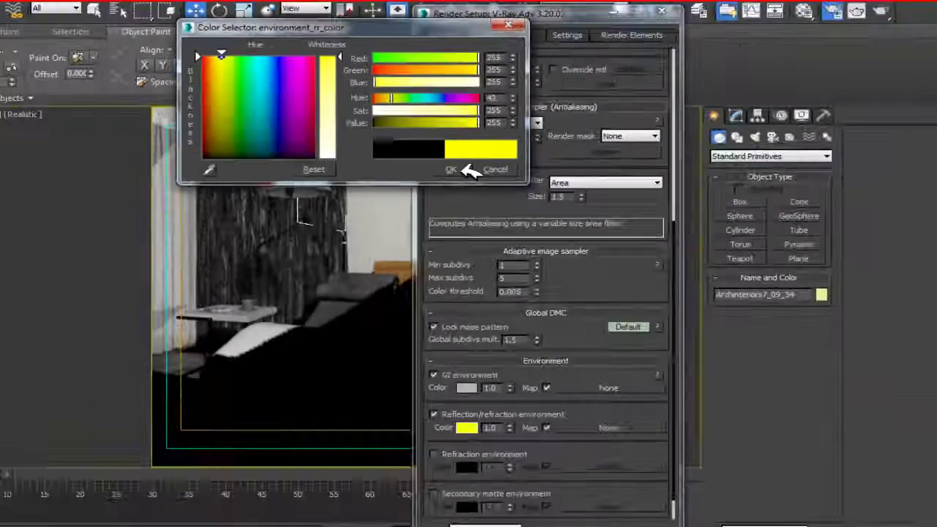
click(678, 393)
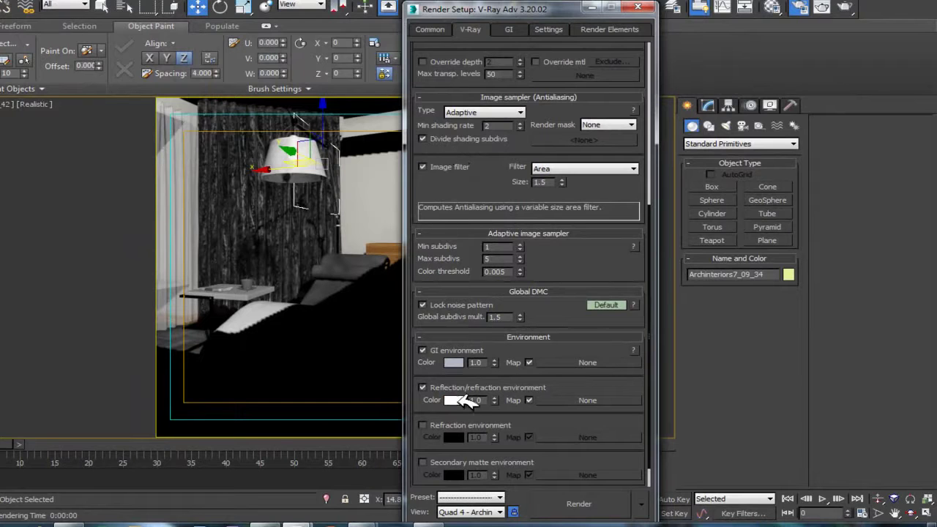
Enable the refraction environment and set the GI environment color multiplier to 4.4.
click(424, 425)
scroll(527, 293, down, 1)
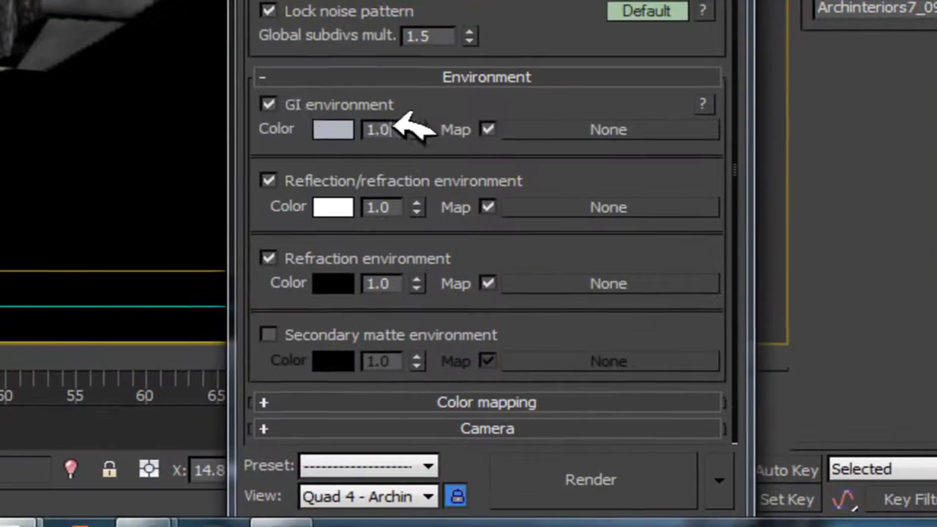
click(492, 333)
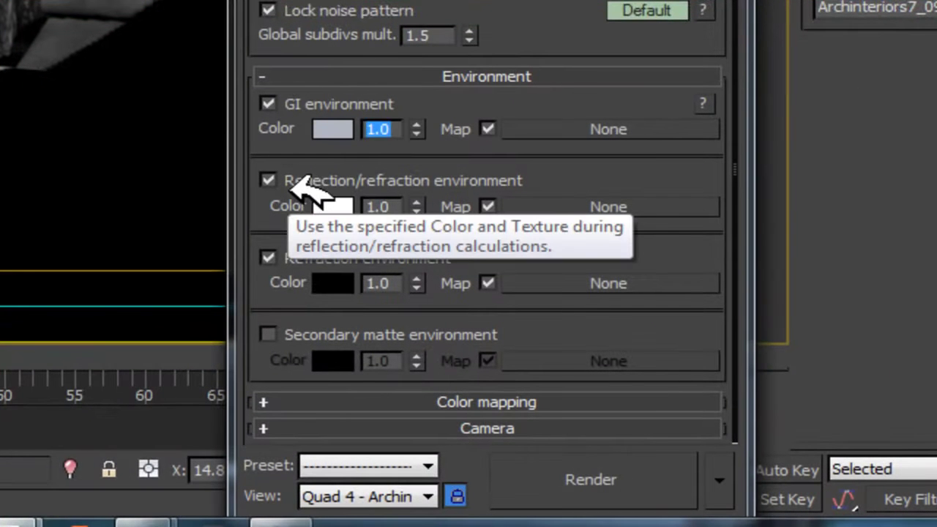
text(1)
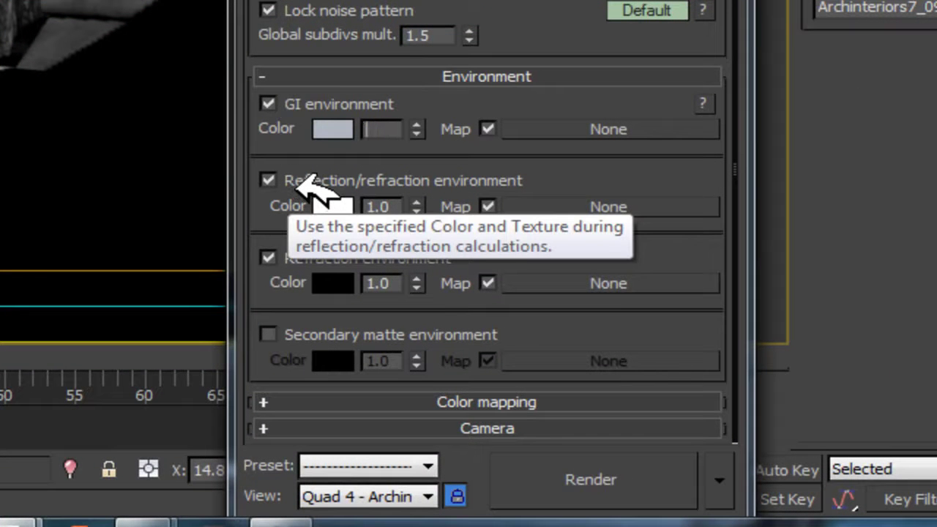
text(.4)
key(Return)
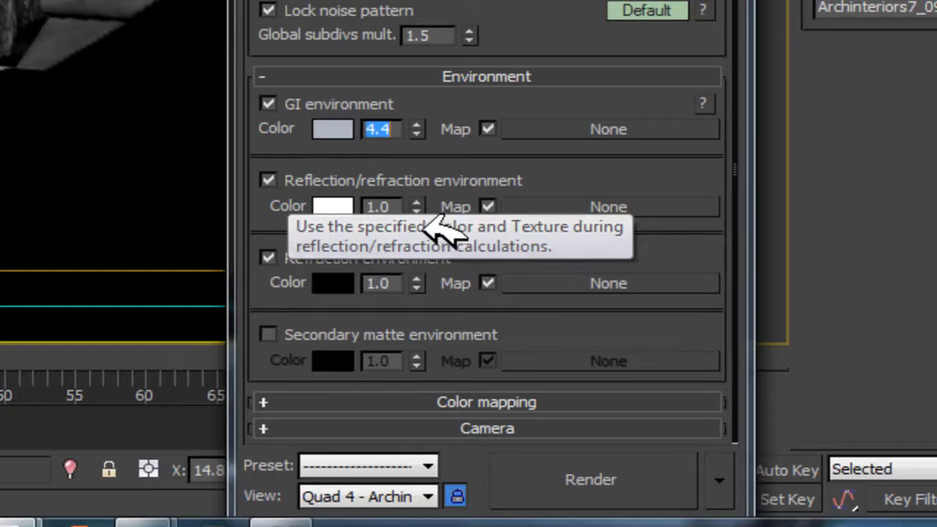
click(398, 206)
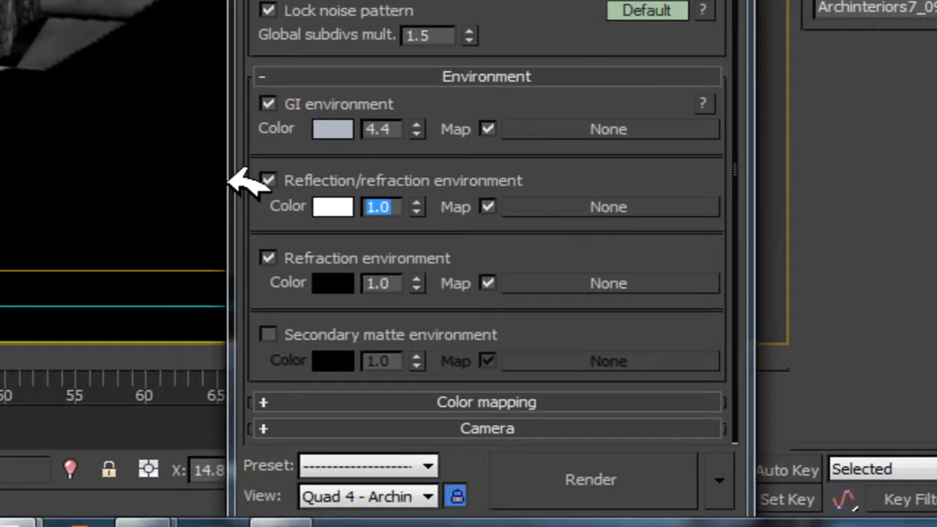
click(401, 283)
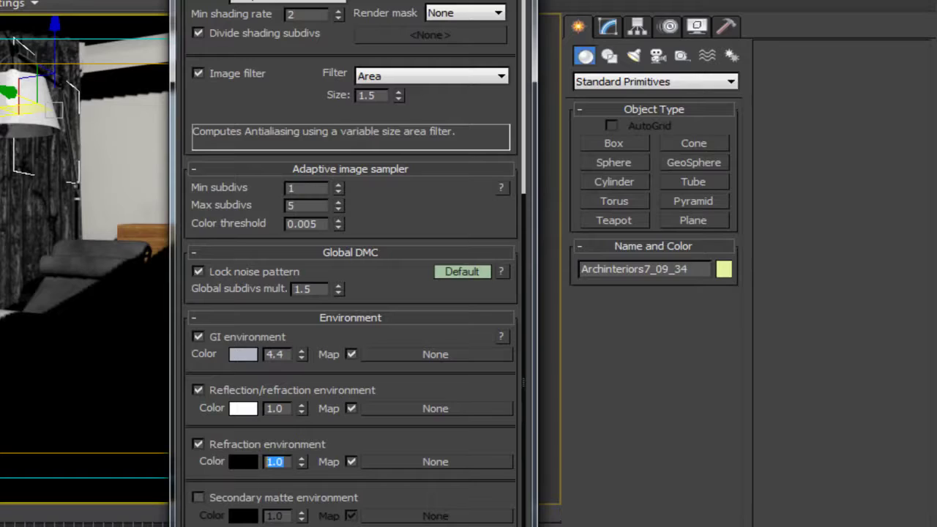
Run a test render with the new environment settings, reposition the frame buffer, cancel the render and dismiss the frame buffer.
key(shift+q)
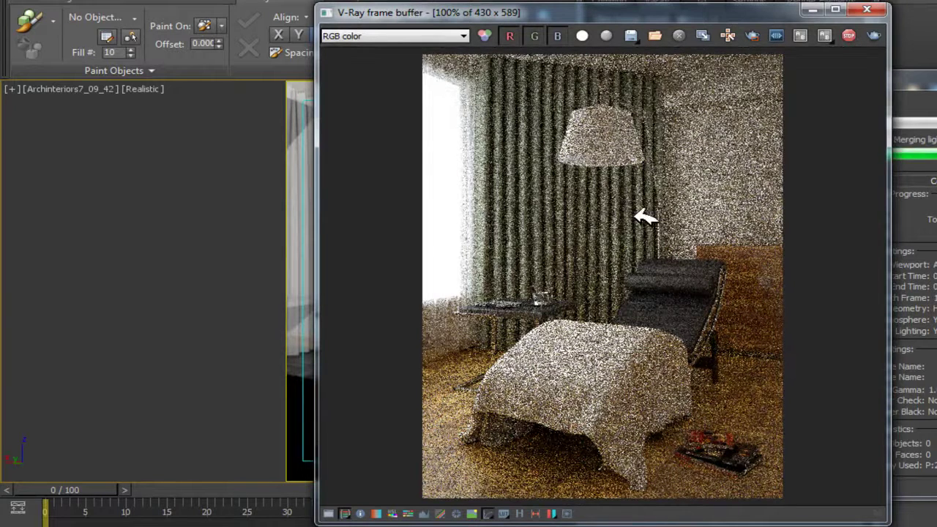
drag(605, 18, 904, 130)
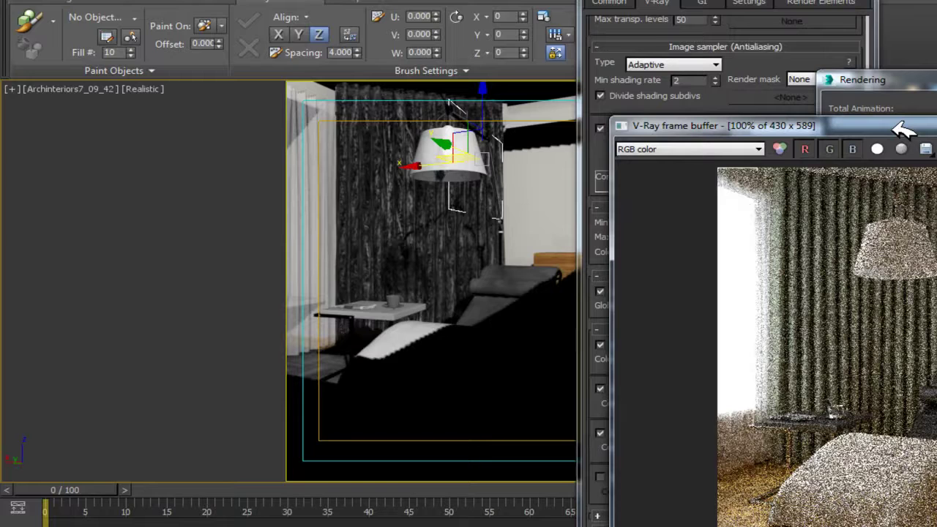
drag(895, 130, 326, 15)
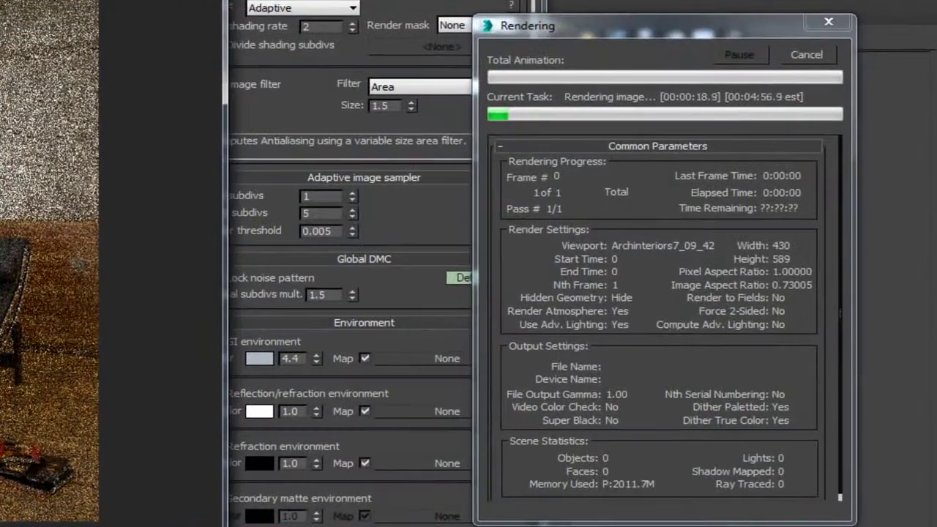
click(801, 58)
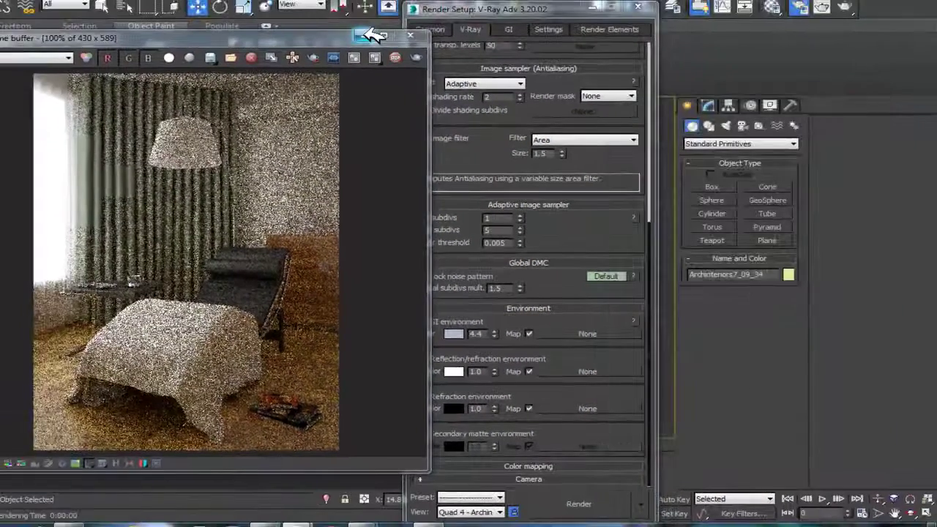
click(372, 36)
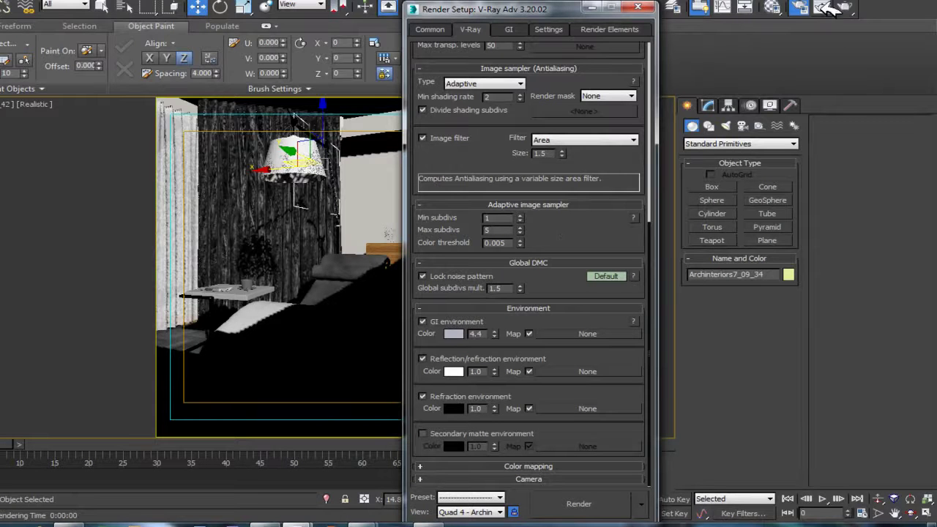
Reopen the last V-Ray frame buffer image, inspect the curtain area at 200% zoom and close it.
scroll(516, 211, up, 1)
scroll(519, 183, up, 7)
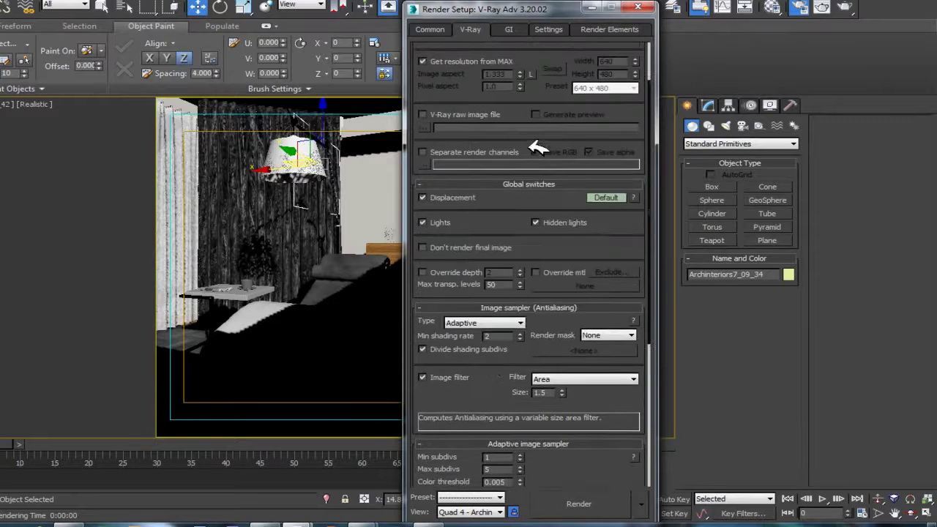
click(589, 96)
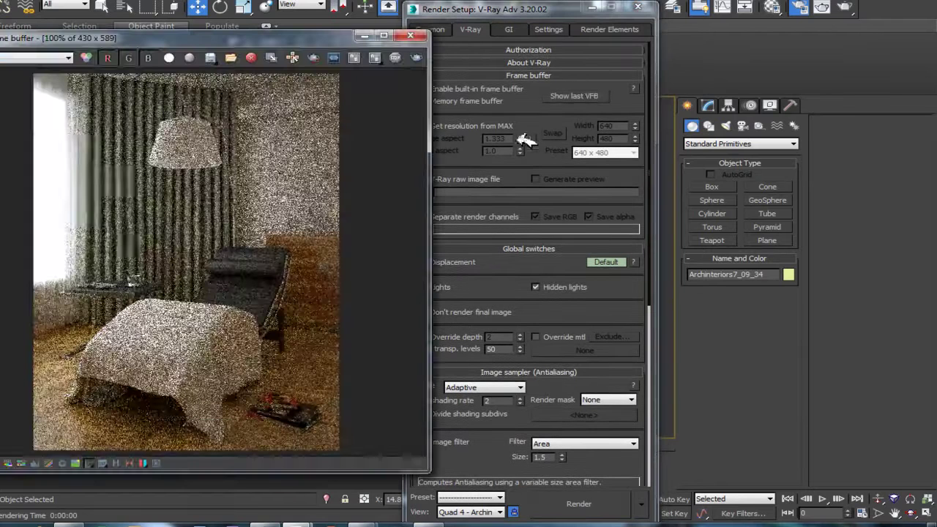
scroll(121, 218, up, 1)
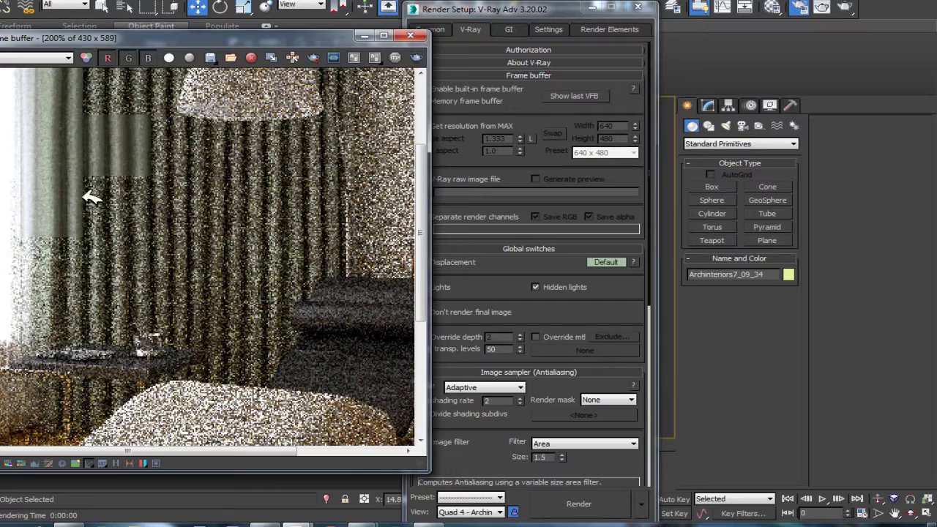
scroll(84, 188, down, 2)
click(451, 79)
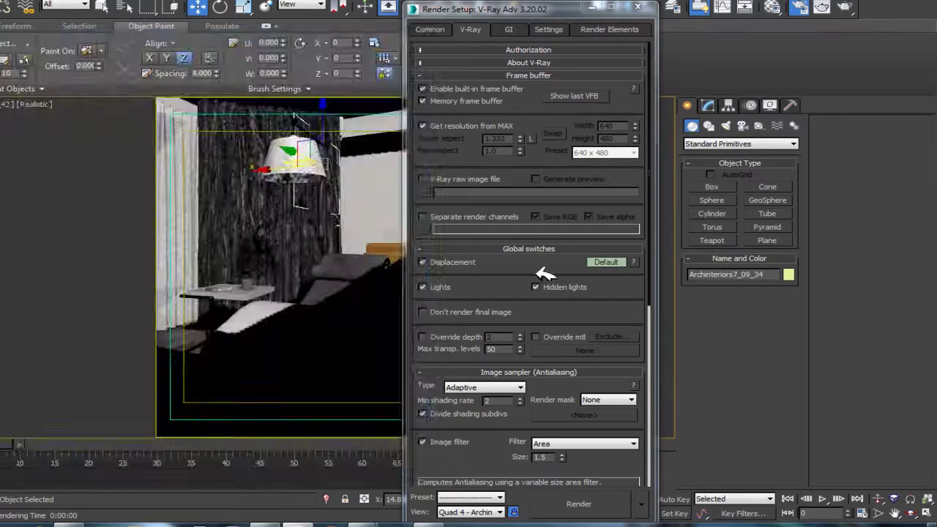
Set the burn value of the Reinhard color mapping to 0.8, run a test render and cancel it.
scroll(557, 271, down, 5)
scroll(560, 362, down, 2)
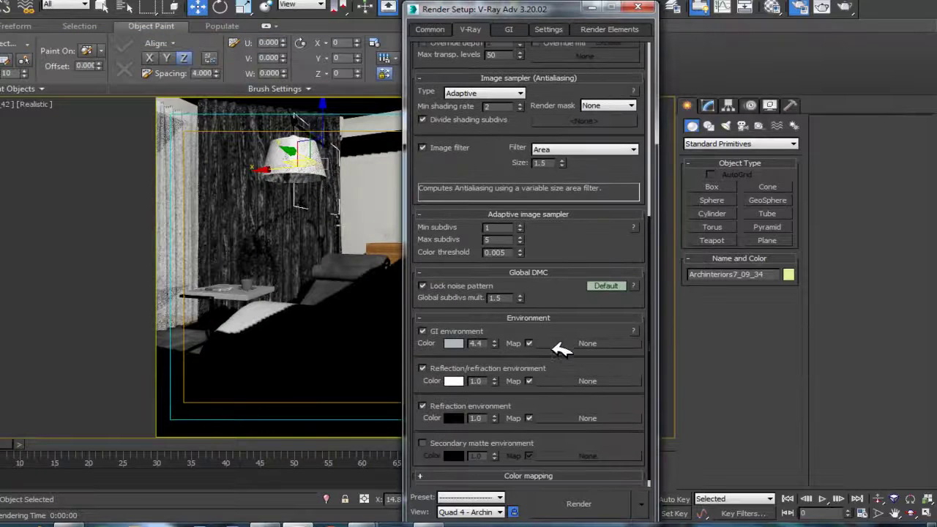
click(515, 466)
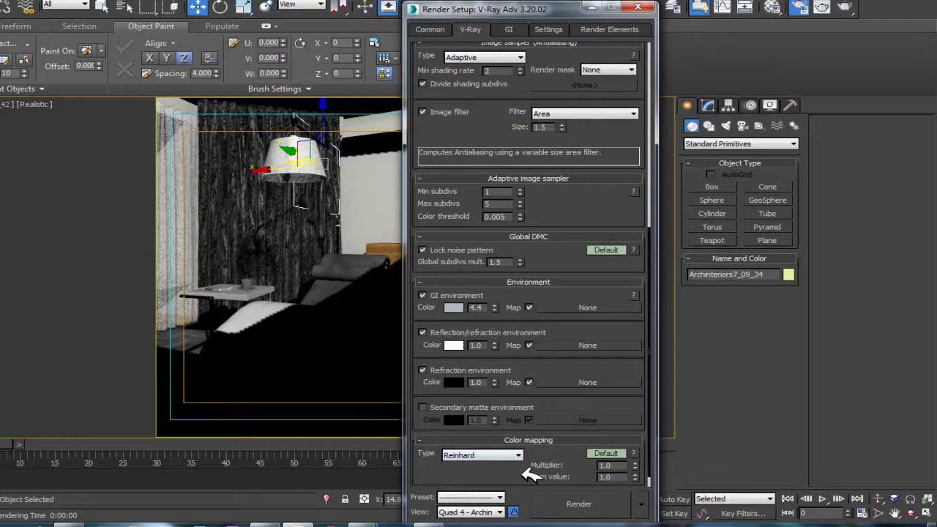
scroll(582, 207, down, 1)
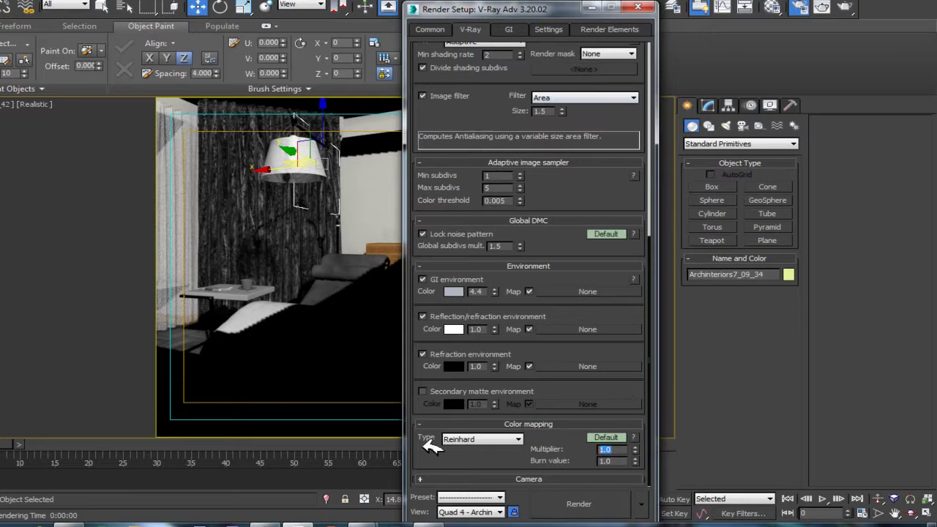
click(605, 449)
click(615, 461)
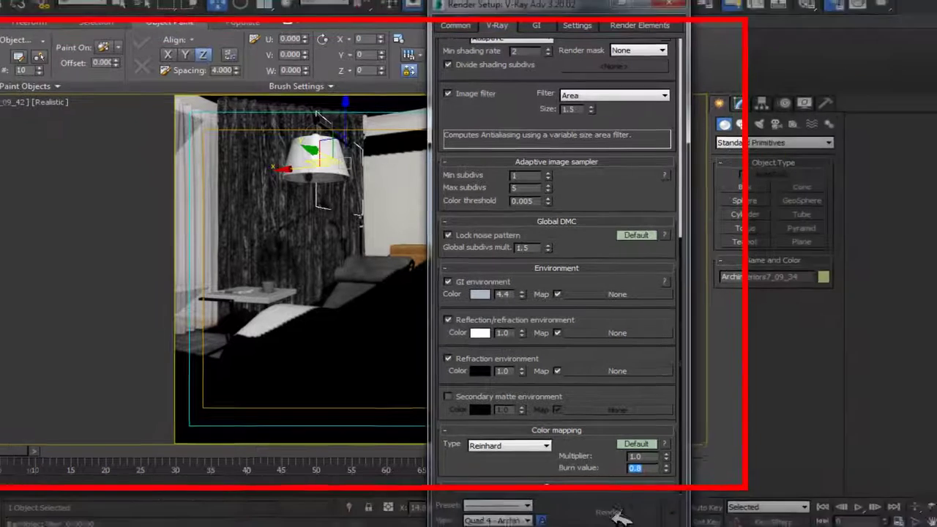
click(578, 504)
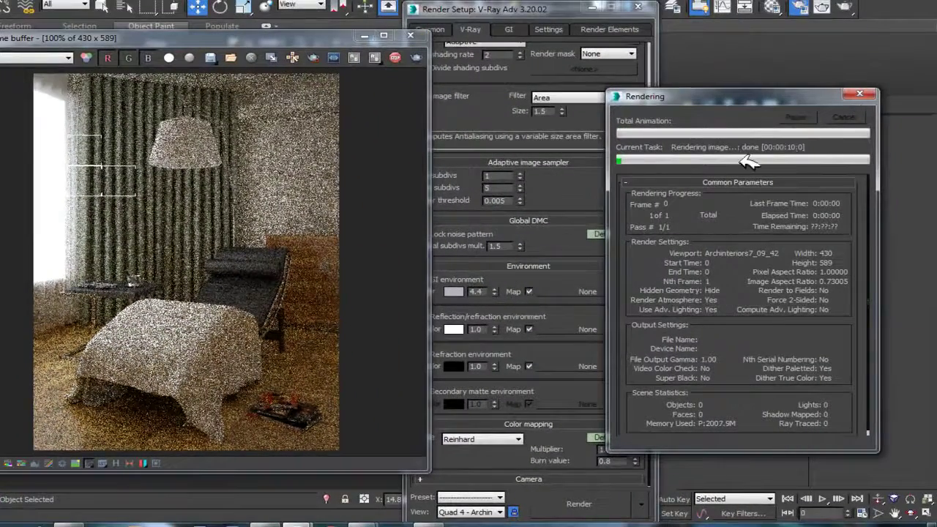
click(833, 126)
Set the Brute force GI subdivs to 40.
click(515, 31)
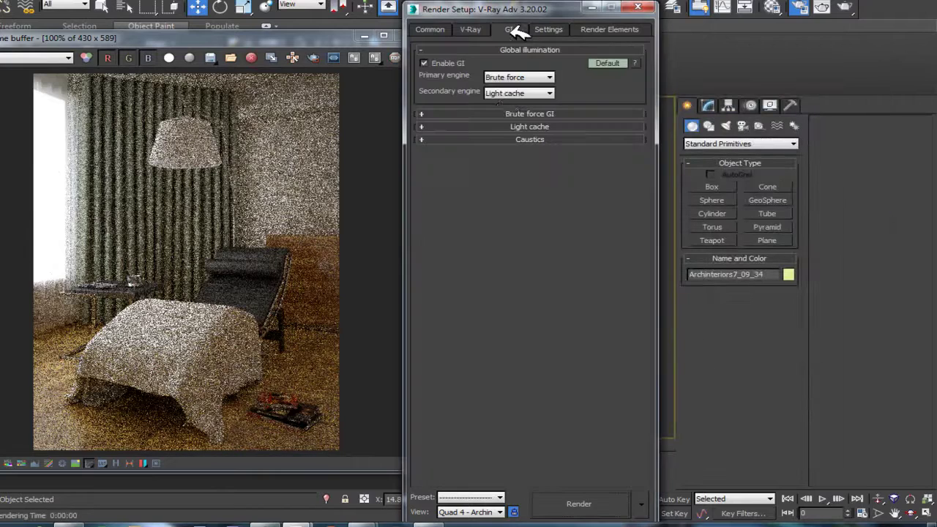
click(492, 114)
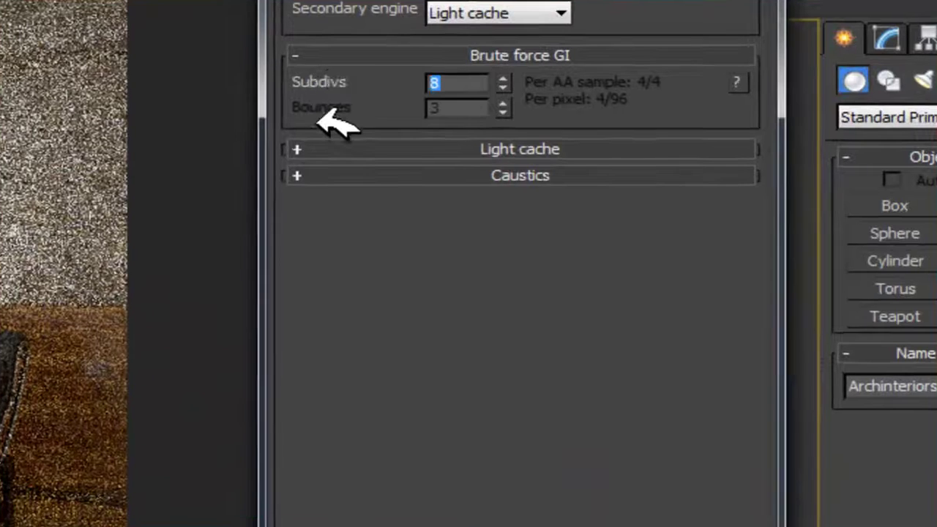
text(3)
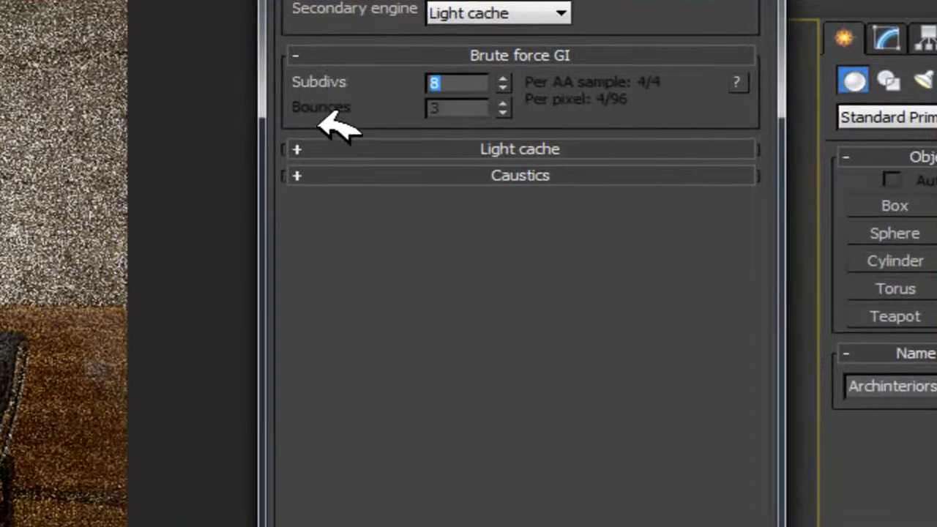
text(0)
key(Return)
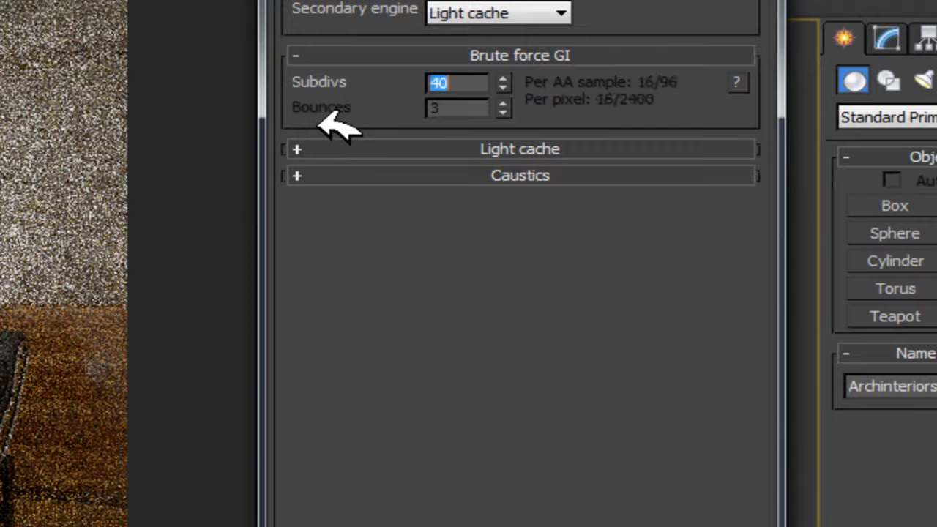
Set the Light cache subdivs to 2500.
click(523, 149)
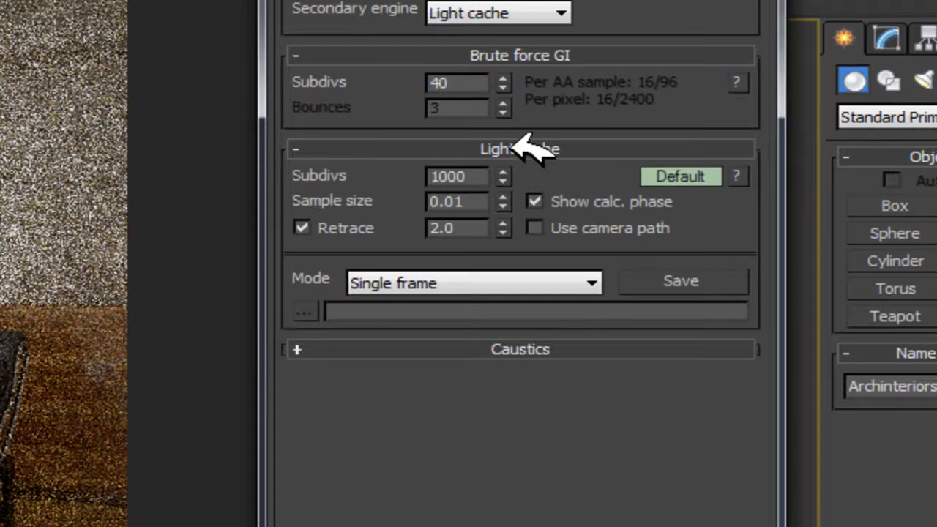
click(469, 176)
text(25)
key(Return)
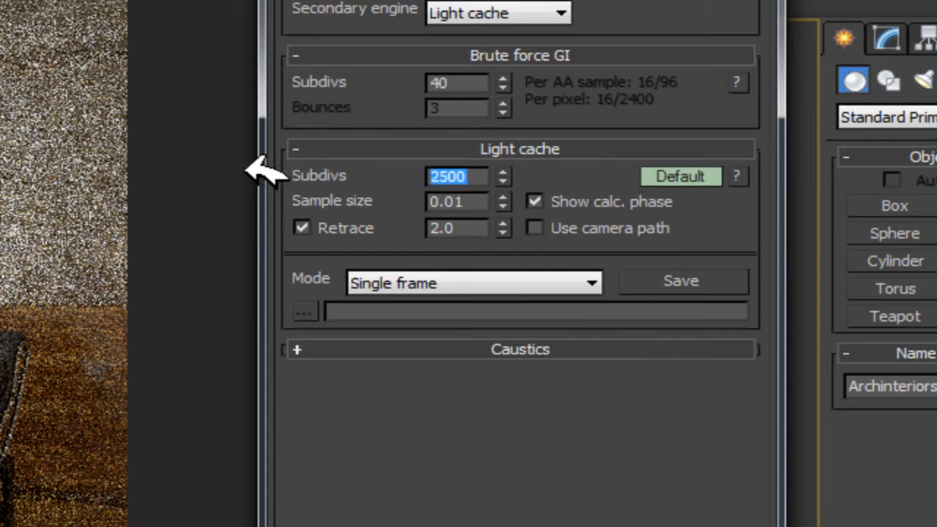
Set the Light cache sample size to 1.0.
mouse_move(469, 199)
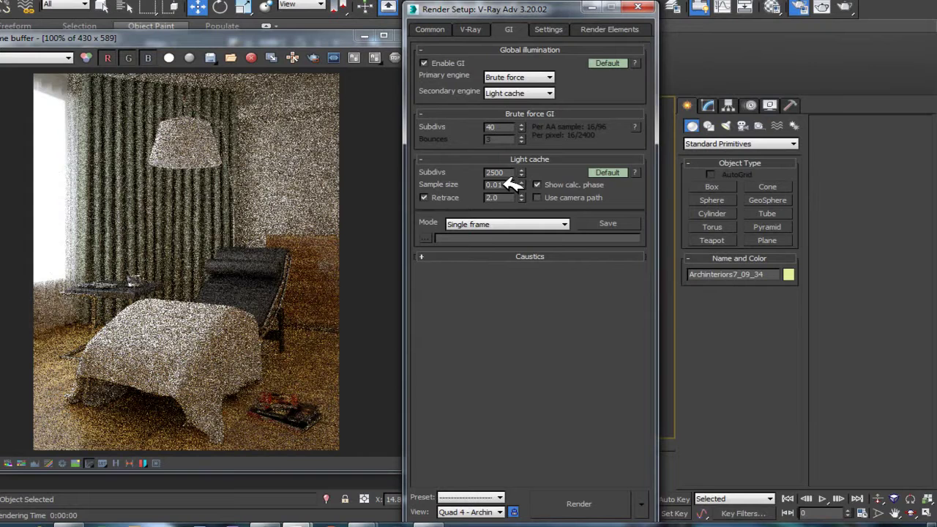
drag(512, 186, 487, 184)
text(1.0)
key(Tab)
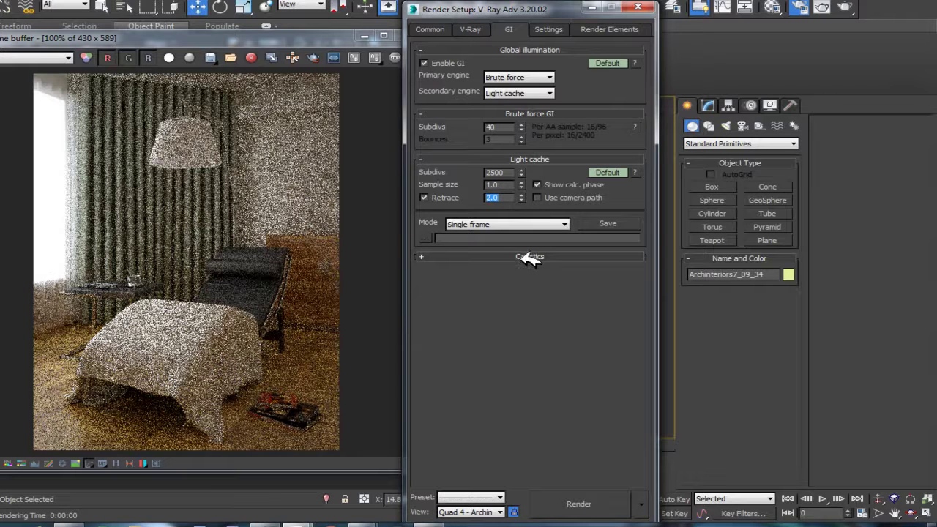
Set the default displacement's max subdivs to 512 and its edge length to 2.0 px.
click(551, 30)
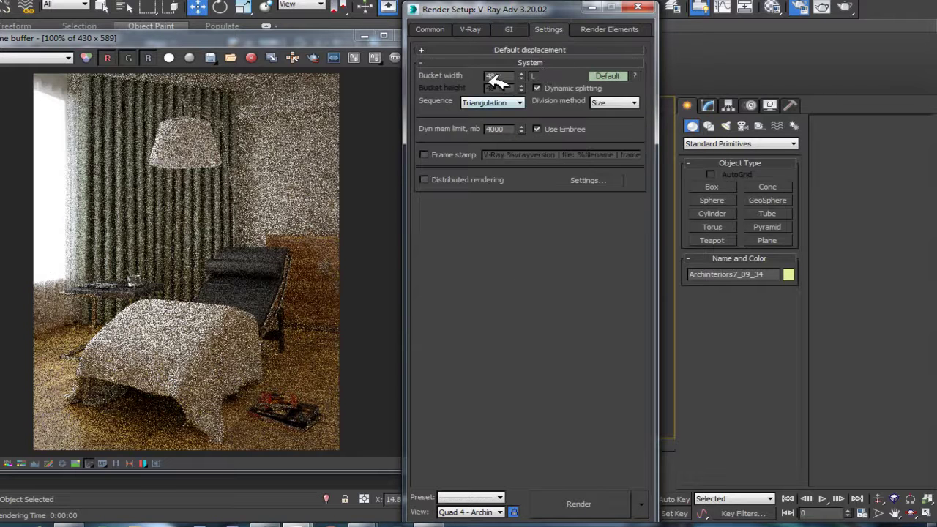
click(505, 50)
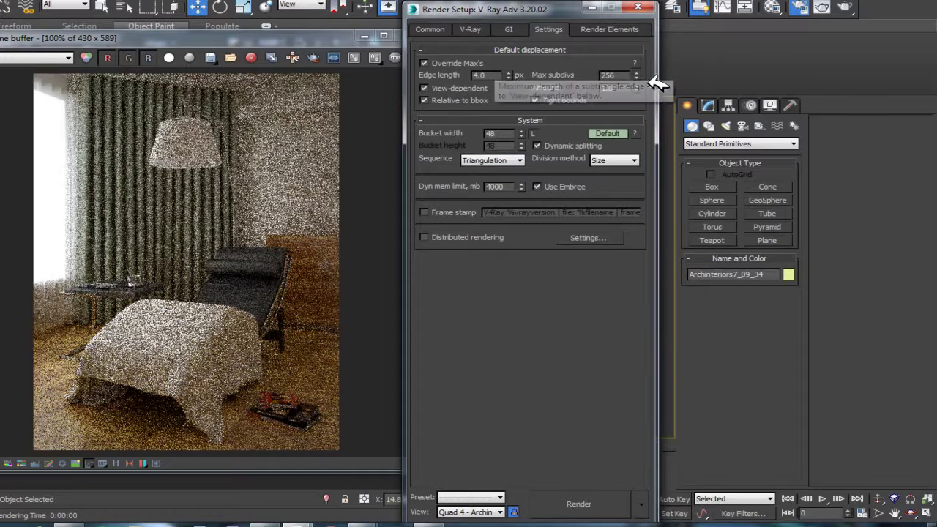
click(613, 75)
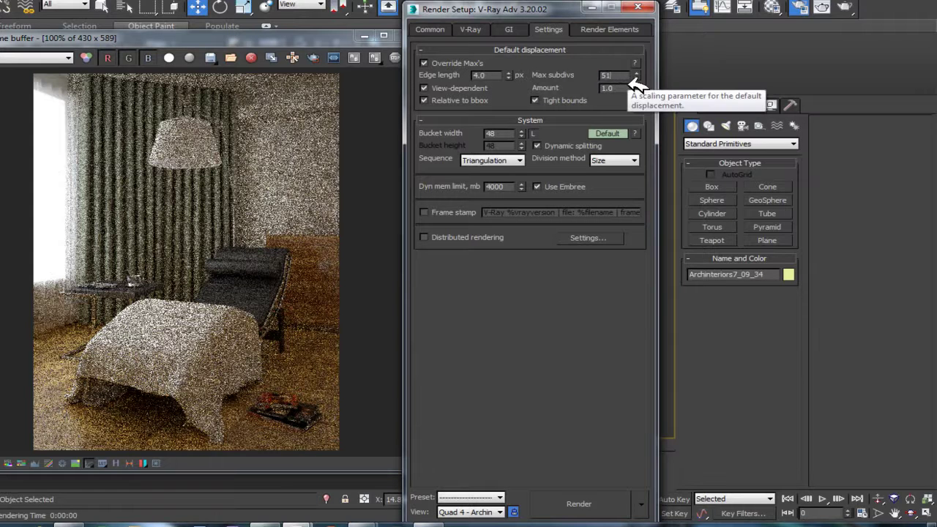
click(495, 75)
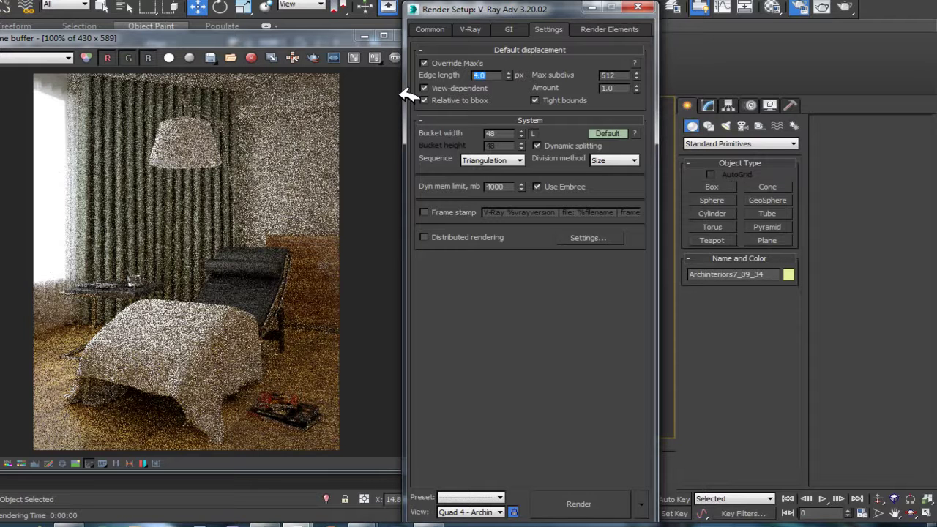
click(619, 88)
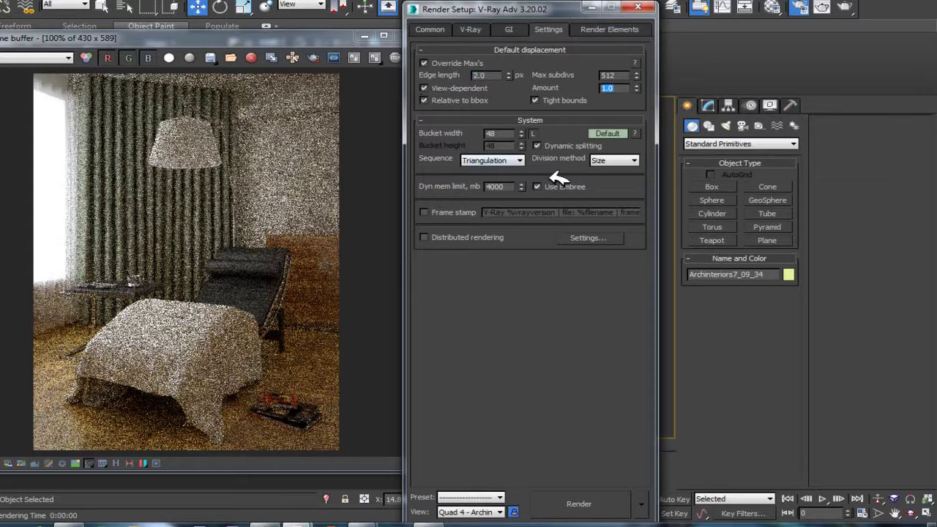
Check the render sequence options, keeping Triangulation, and set the system bucket width to 16.
click(519, 161)
click(520, 162)
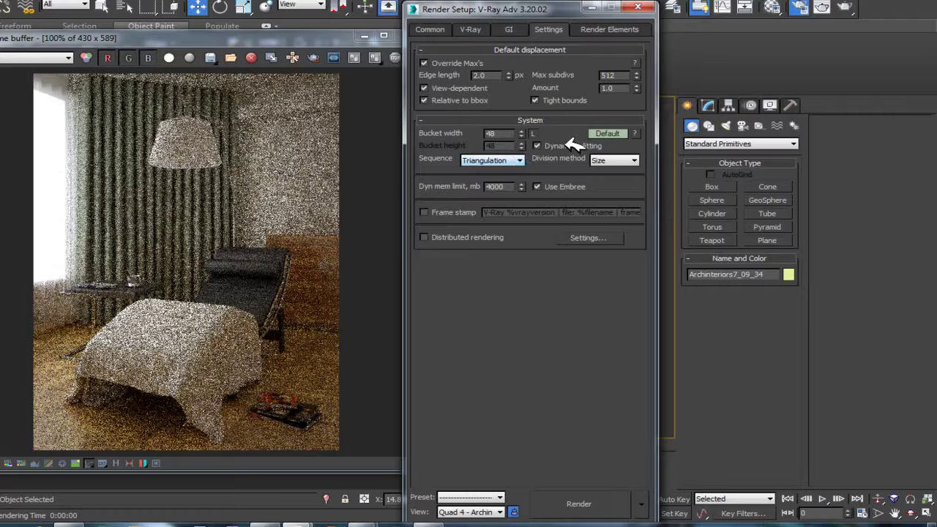
mouse_move(573, 143)
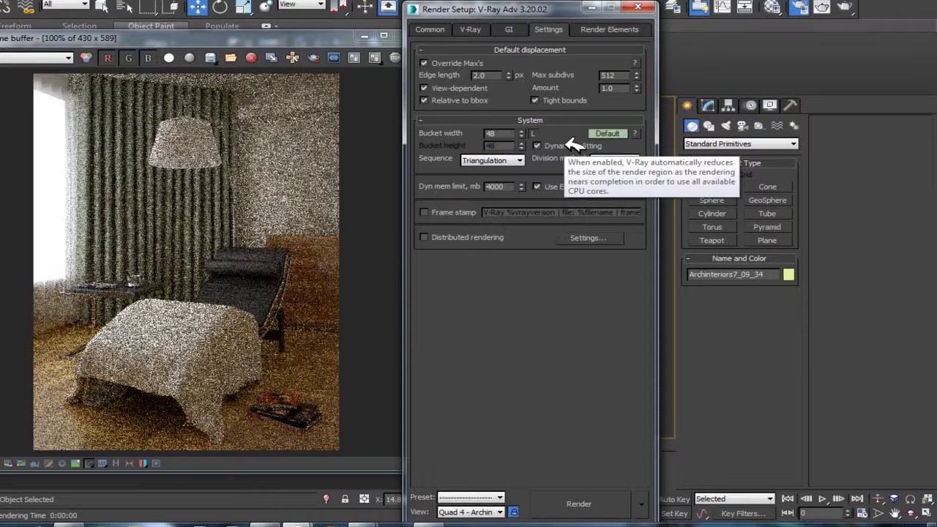
click(498, 133)
mouse_move(538, 133)
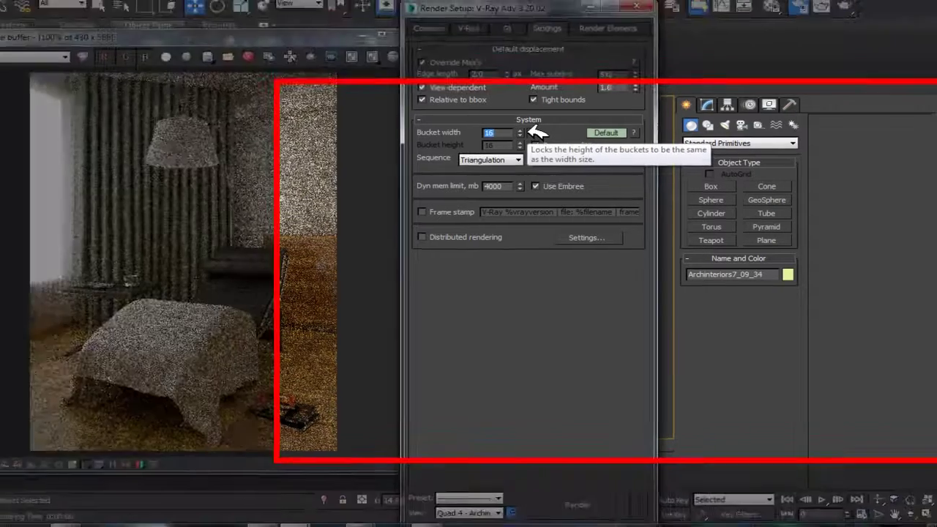
click(538, 133)
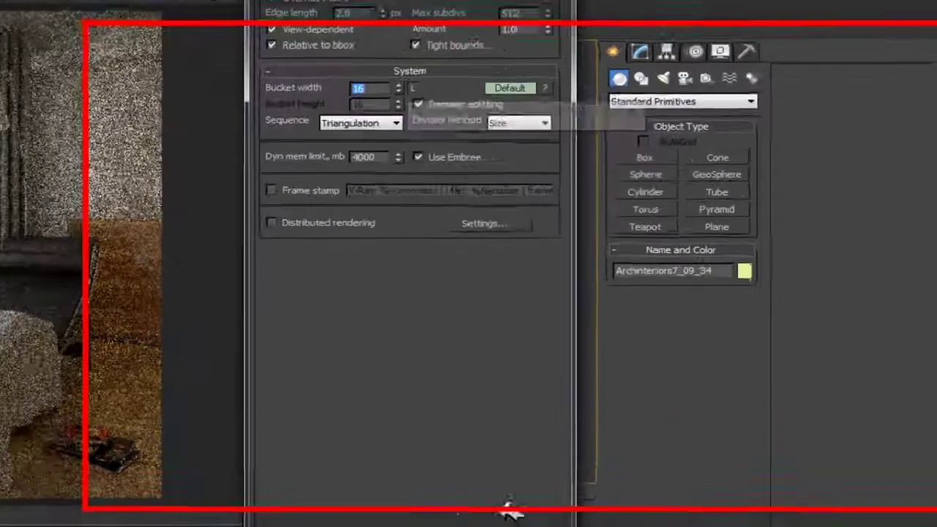